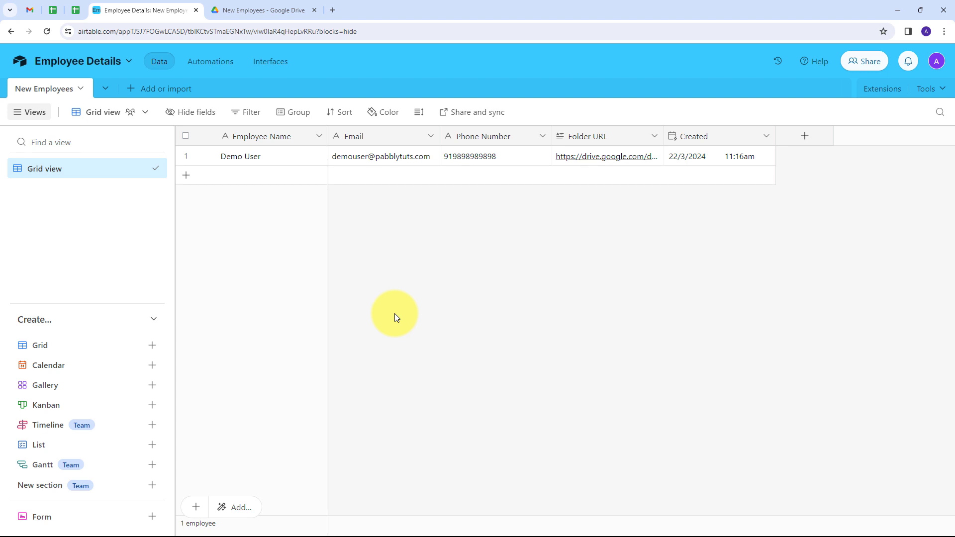
- Compare the Demo User Airtable record with its Google Drive folder, then open a blank new tab
left_click(259, 10)
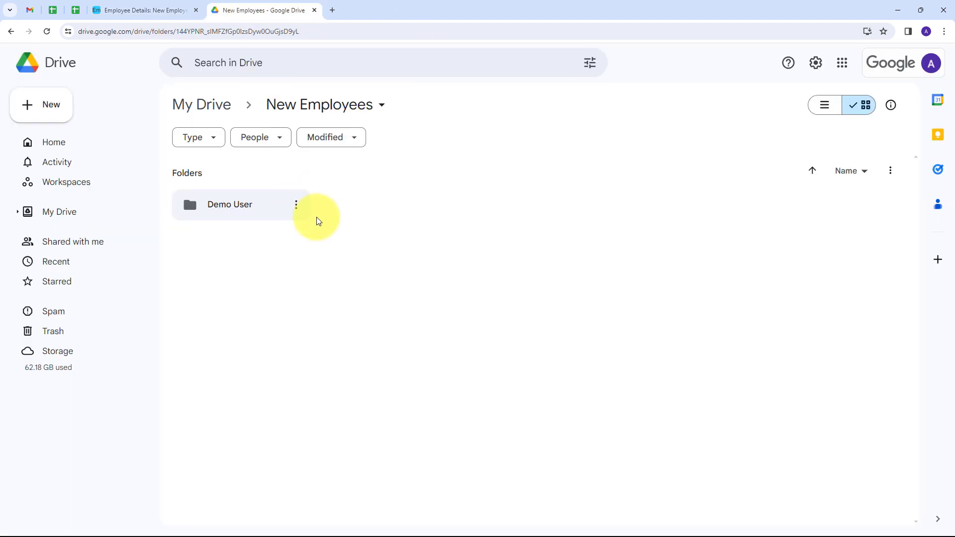
left_click(167, 8)
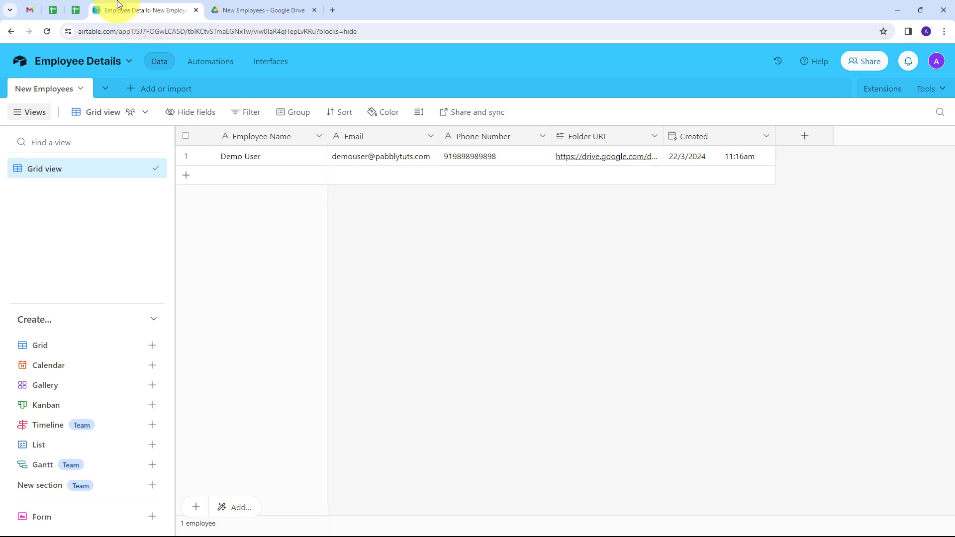
left_click(248, 11)
left_click(146, 11)
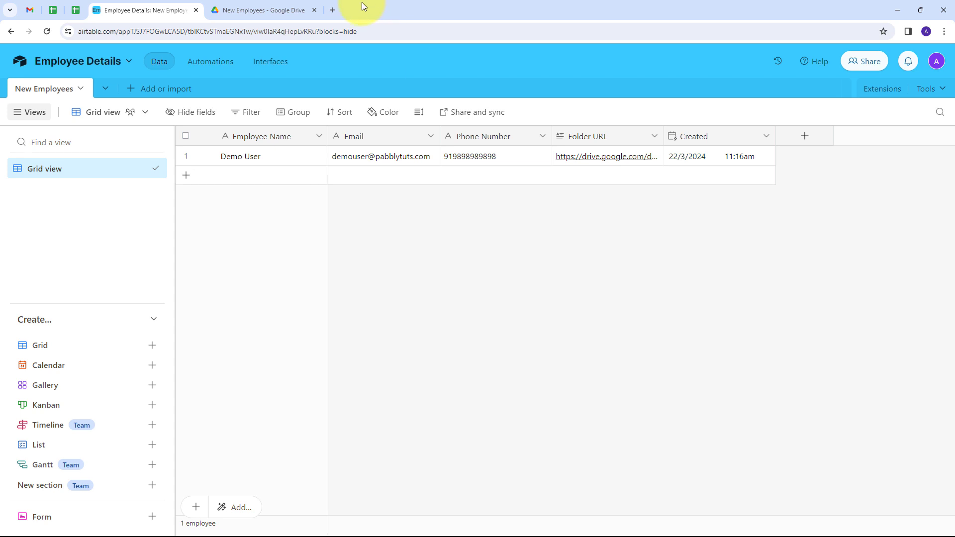
left_click(329, 11)
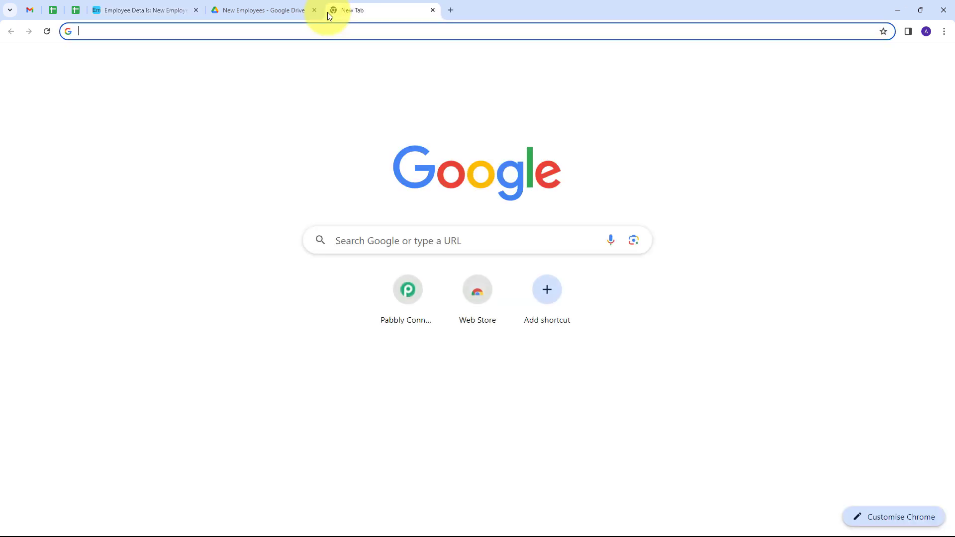
- Load pabbly.com, sign in, and open the Pabbly Connect dashboard via Access Now
type("pabbly.com/")
key("Return")
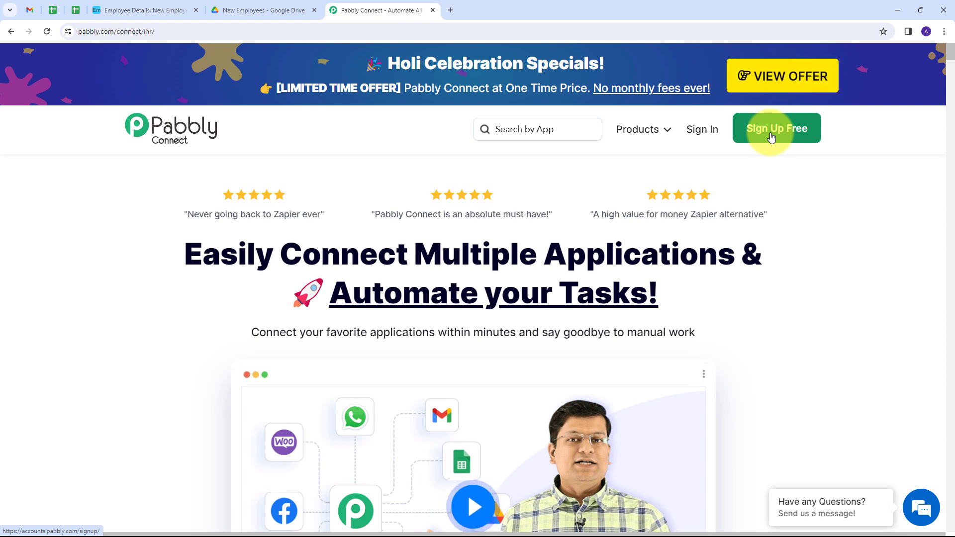
left_click(703, 128)
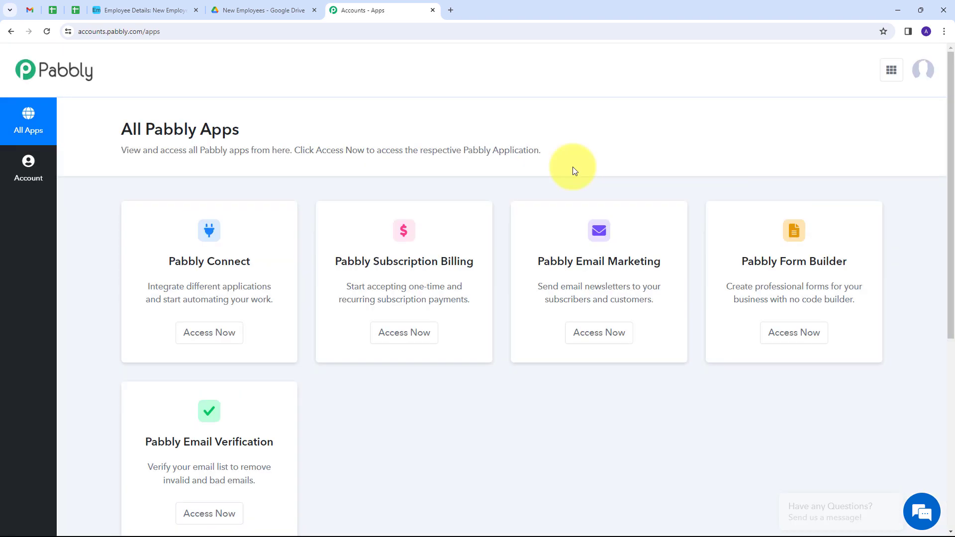
scroll(380, 173, "down", 1)
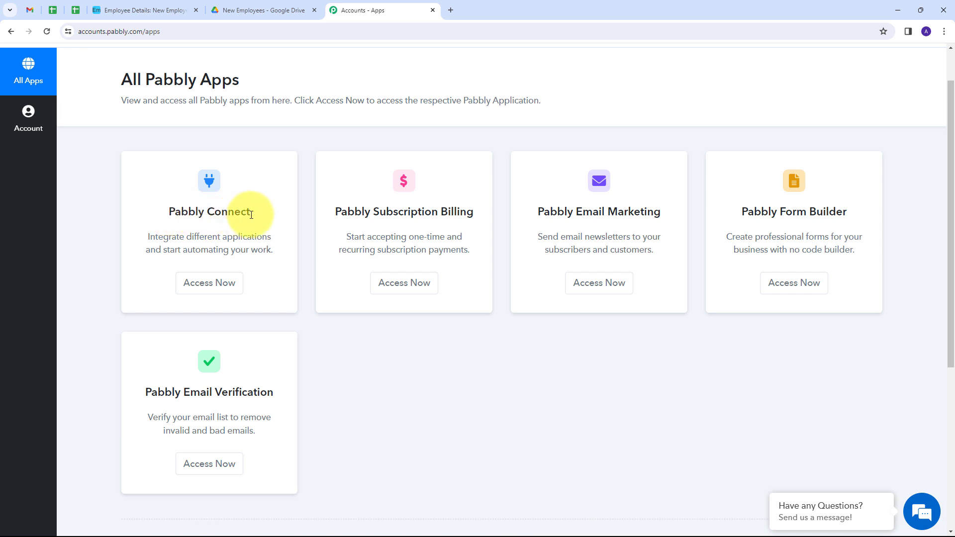
left_click(214, 283)
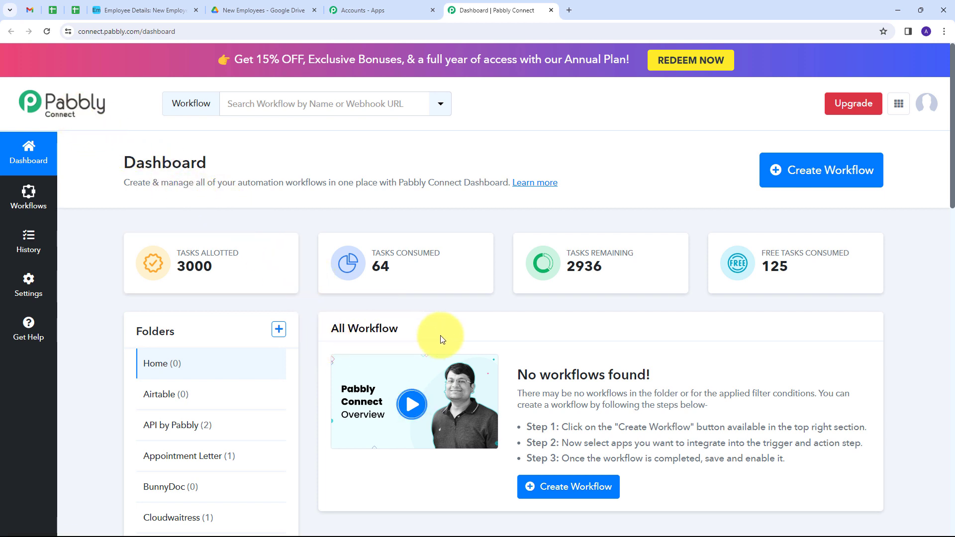
- Create the workflow 'Create Google Drive Folder for New Airtable Record' in the Airtable folder
scroll(538, 347, "down", 2)
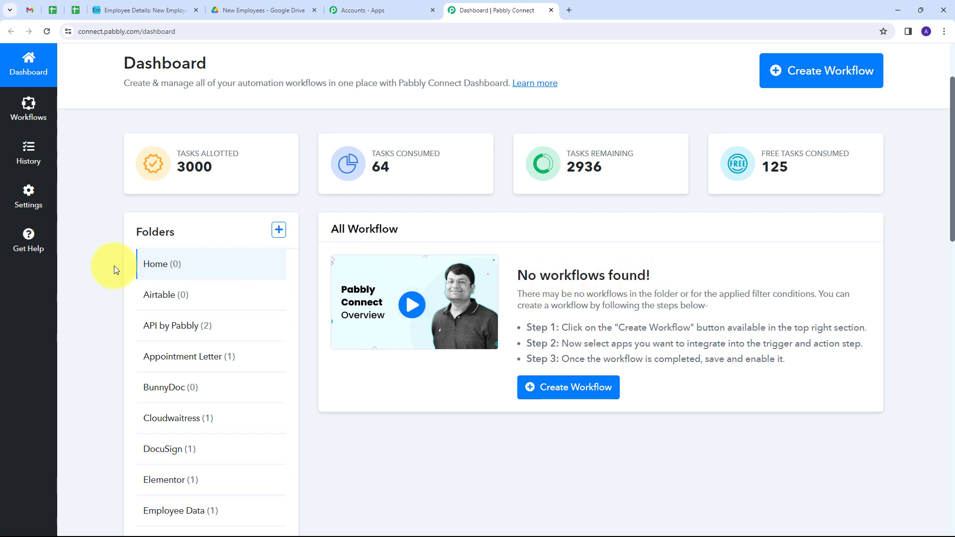
scroll(124, 263, "up", 1)
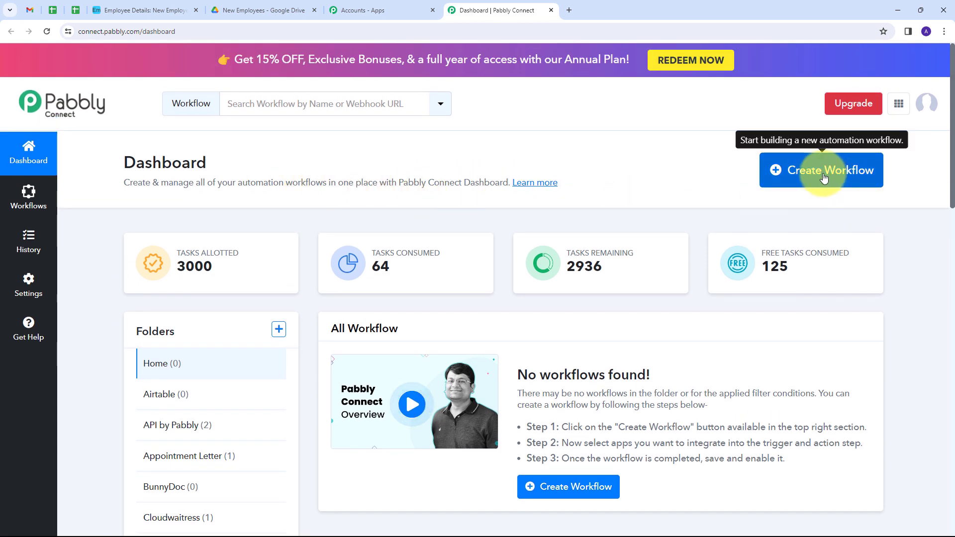
left_click(824, 177)
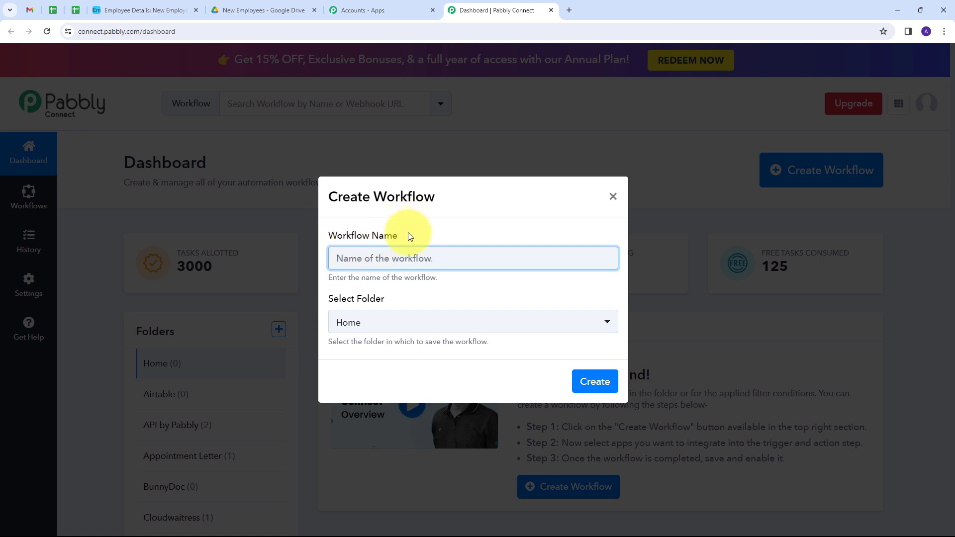
type("Create Google Drive Folder for New Airtable Record")
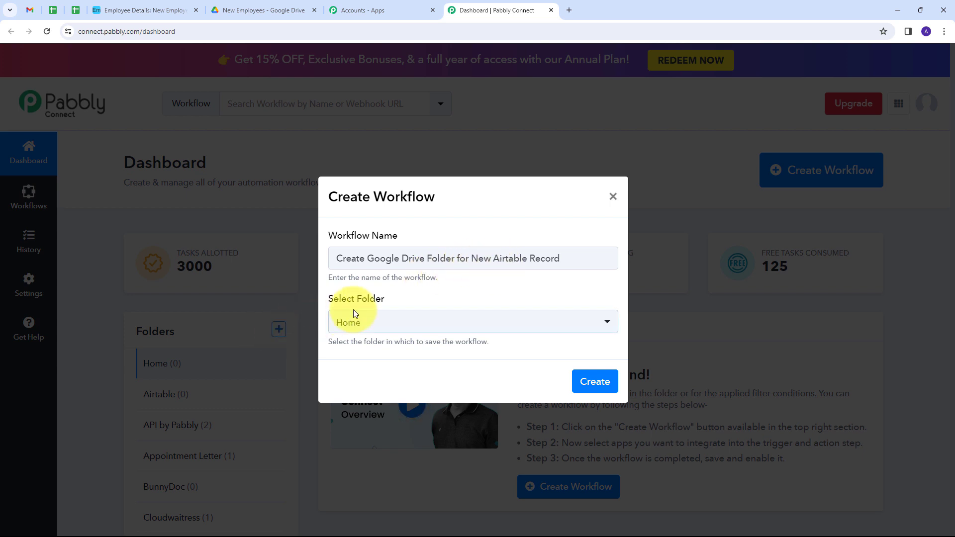
left_click(488, 323)
scroll(422, 227, "down", 3)
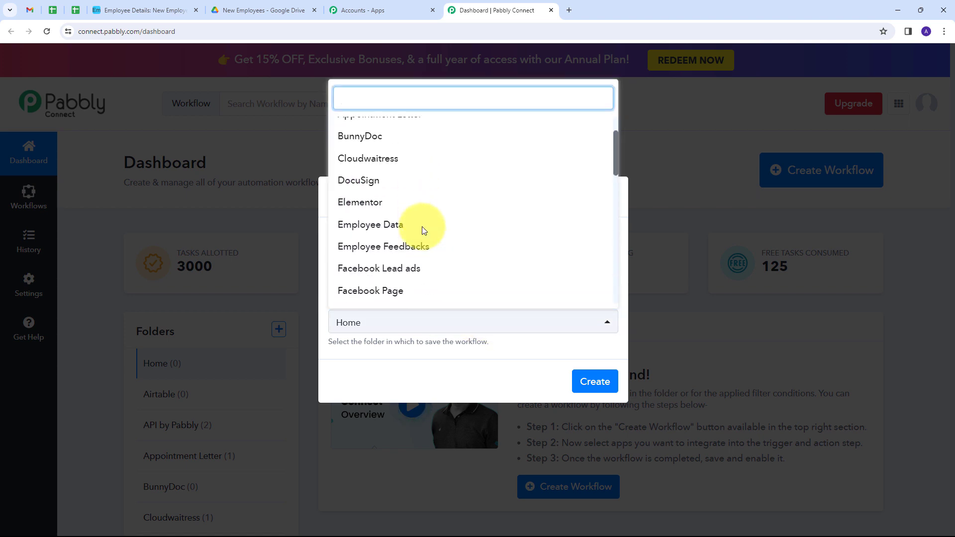
scroll(422, 227, "up", 3)
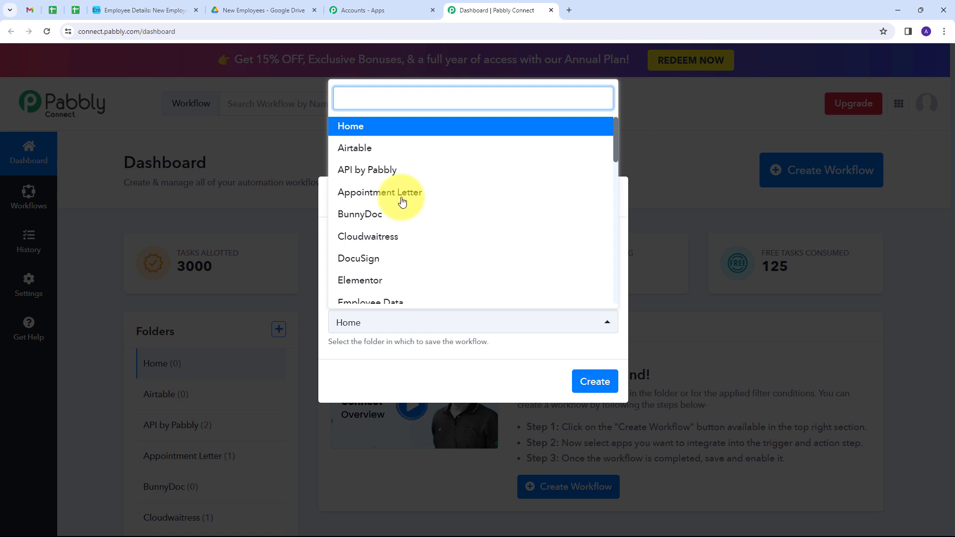
left_click(360, 152)
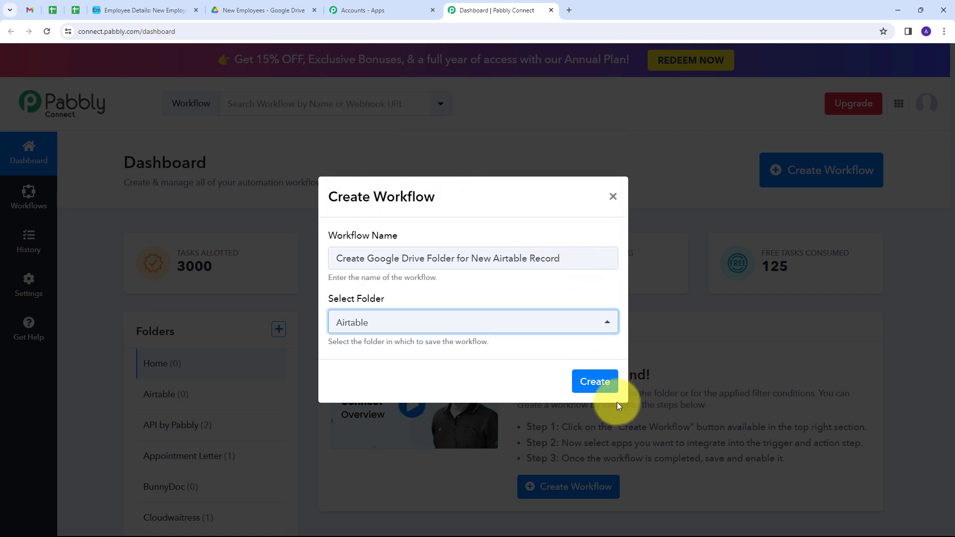
left_click(595, 383)
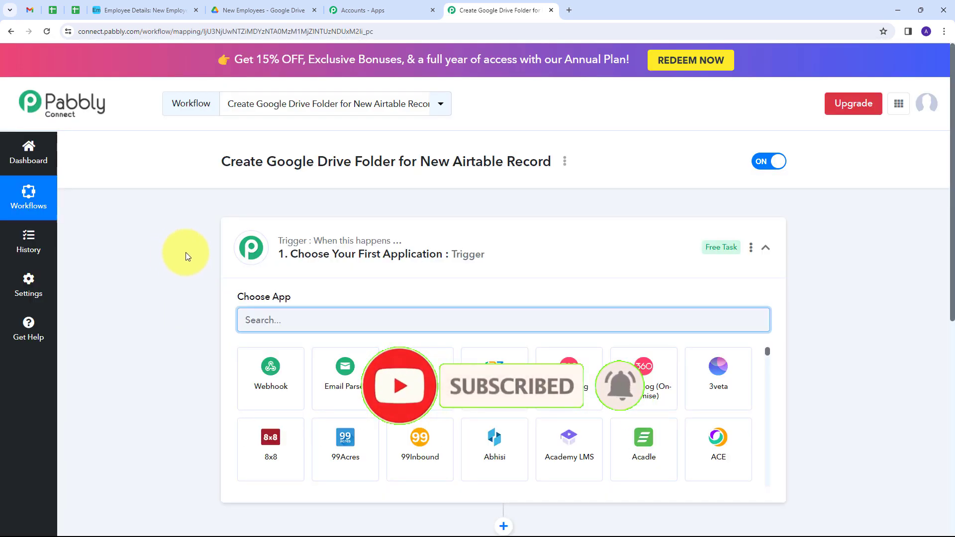
- Set the trigger to Airtable's New Record event and bring up the Airtable connection dialog
scroll(186, 252, "down", 2)
scroll(186, 252, "up", 2)
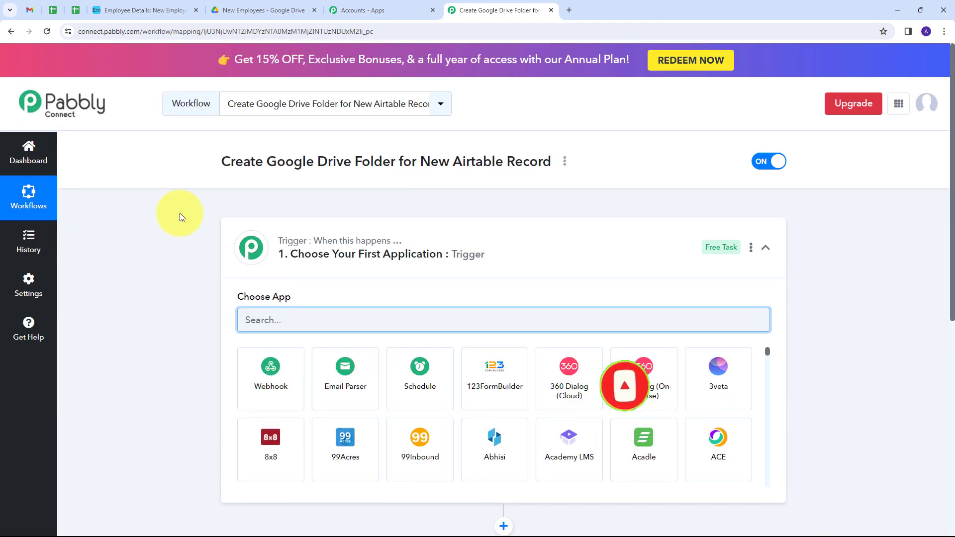
scroll(258, 299, "down", 4)
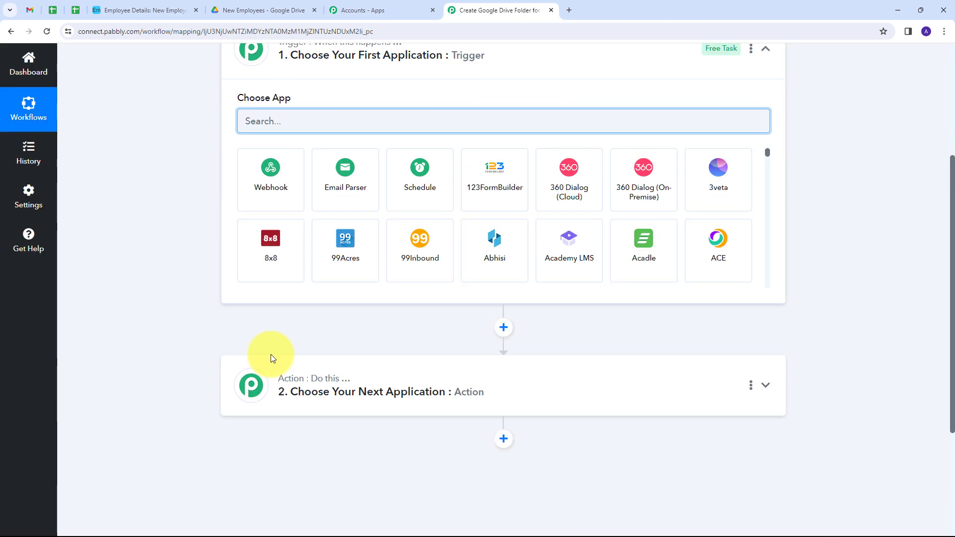
scroll(211, 170, "up", 1)
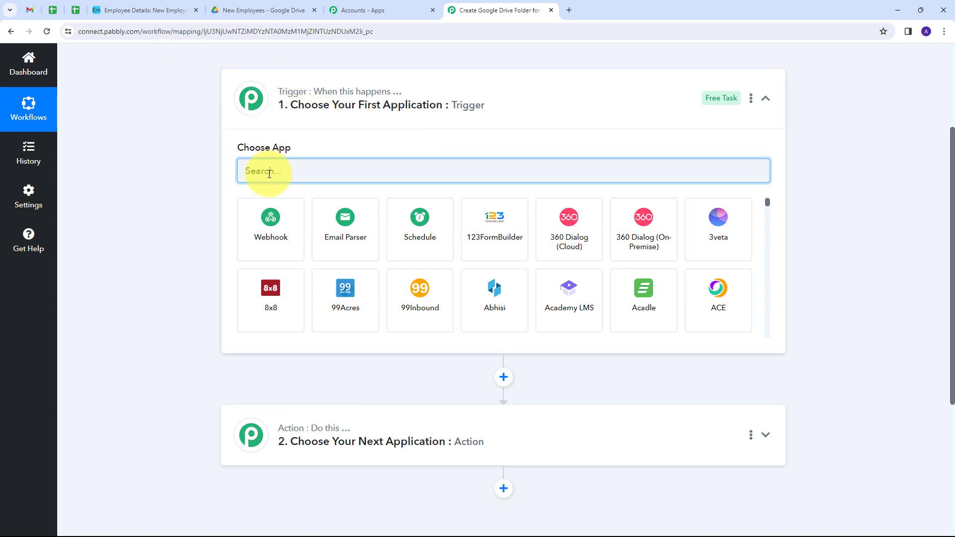
type("Airtable")
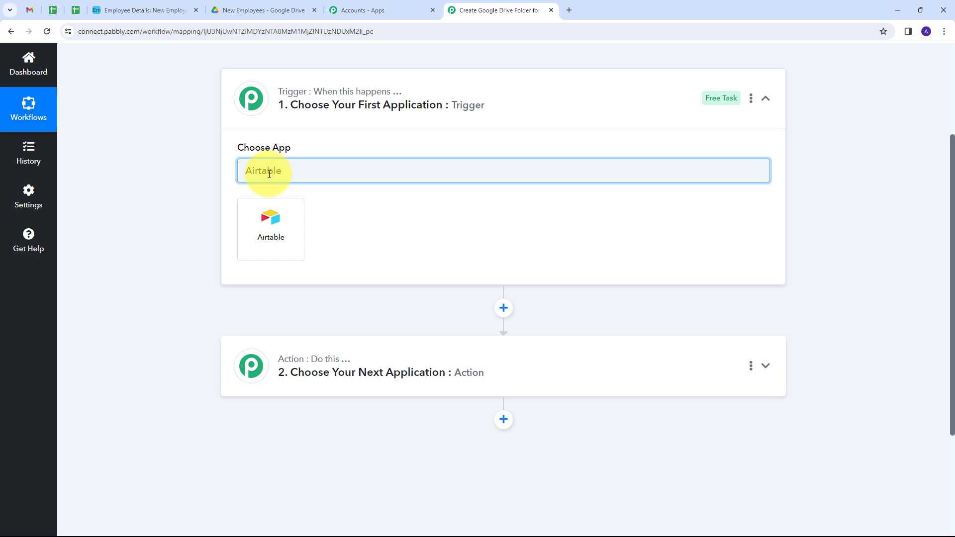
left_click(263, 217)
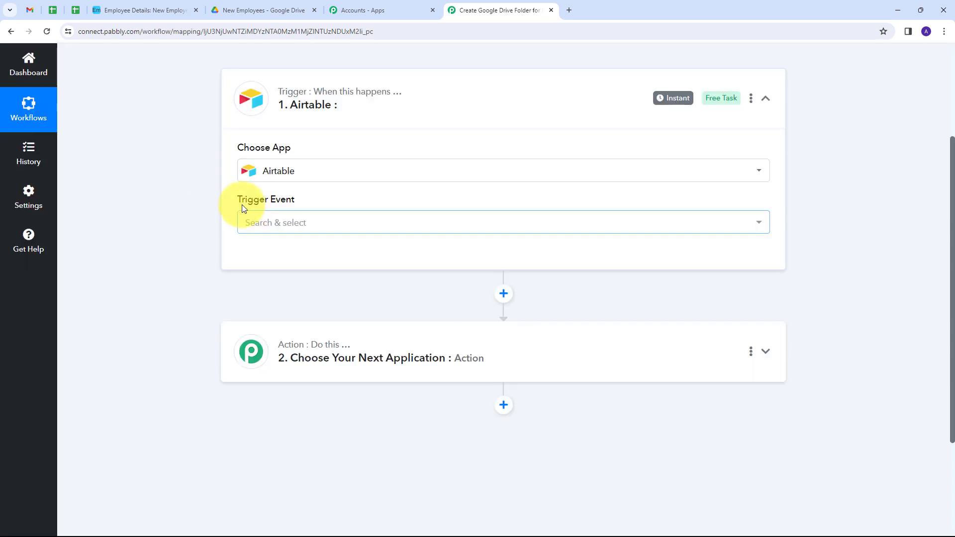
left_click(449, 229)
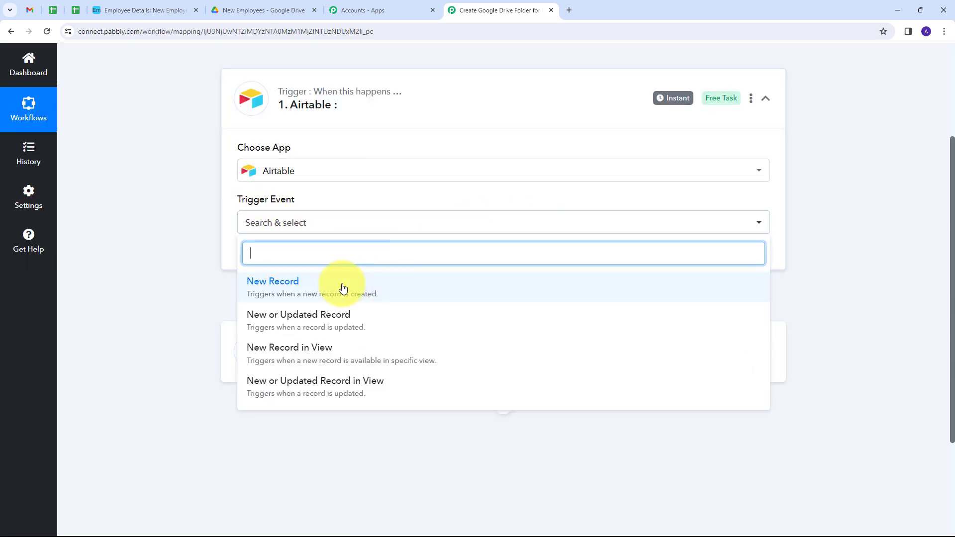
left_click(277, 293)
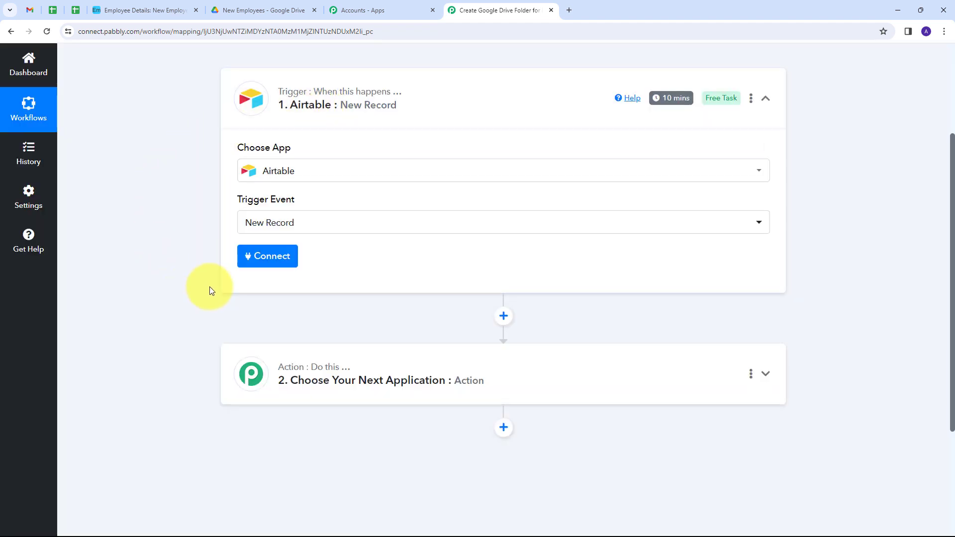
left_click(279, 262)
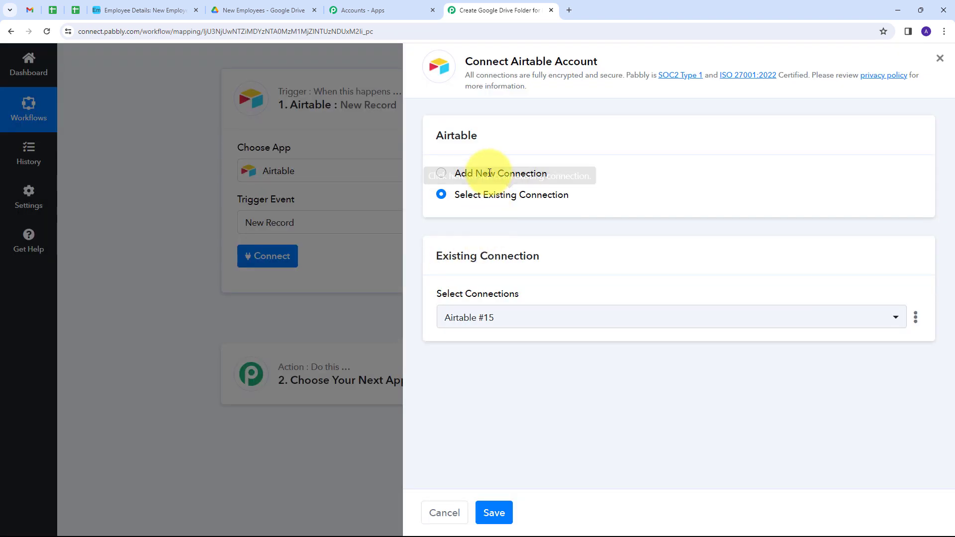
- Add a new Airtable connection and grant Pabbly access to the Employee Details base
left_click(490, 173)
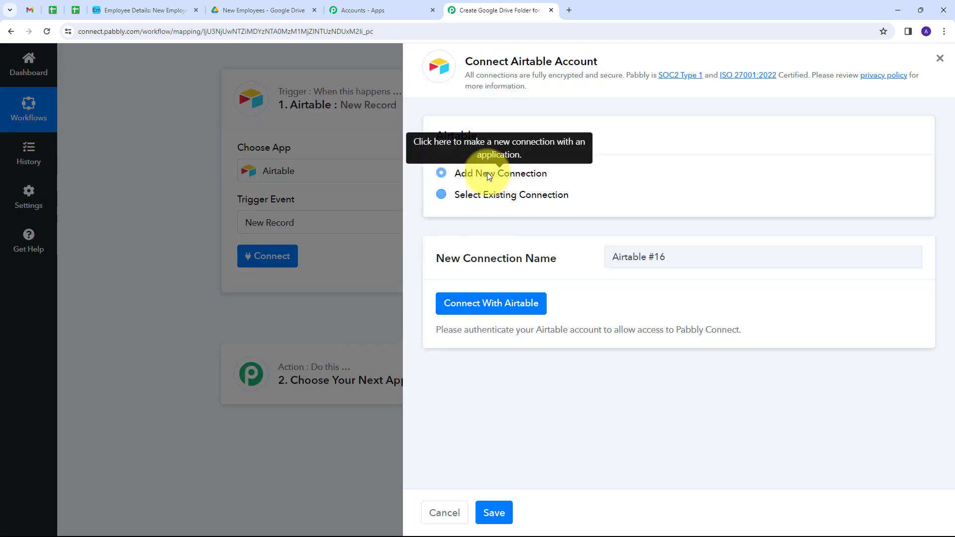
left_click(496, 309)
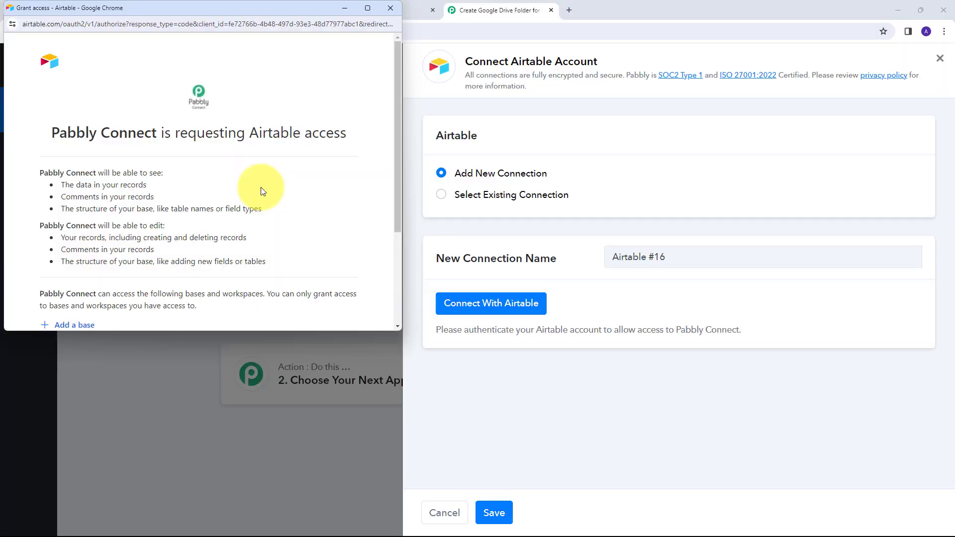
scroll(224, 192, "down", 2)
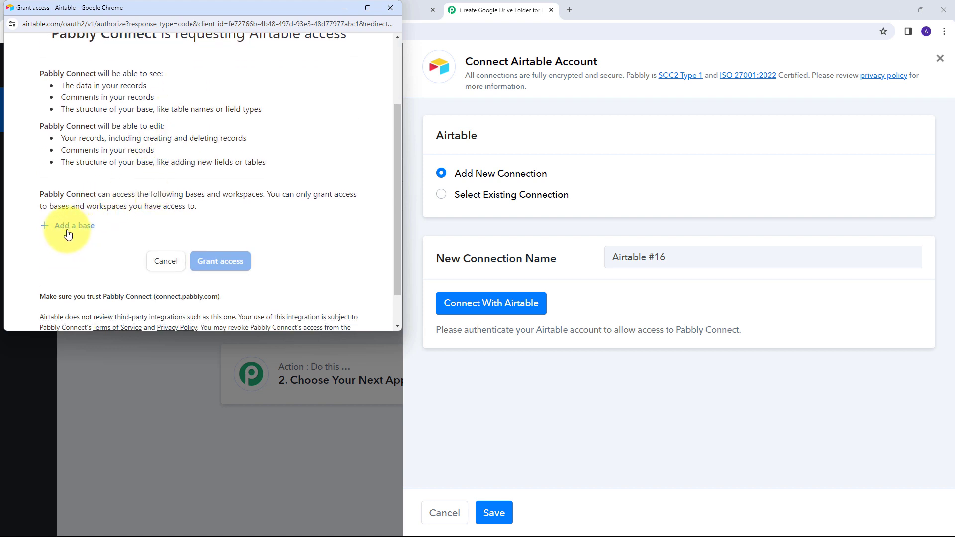
left_click(67, 232)
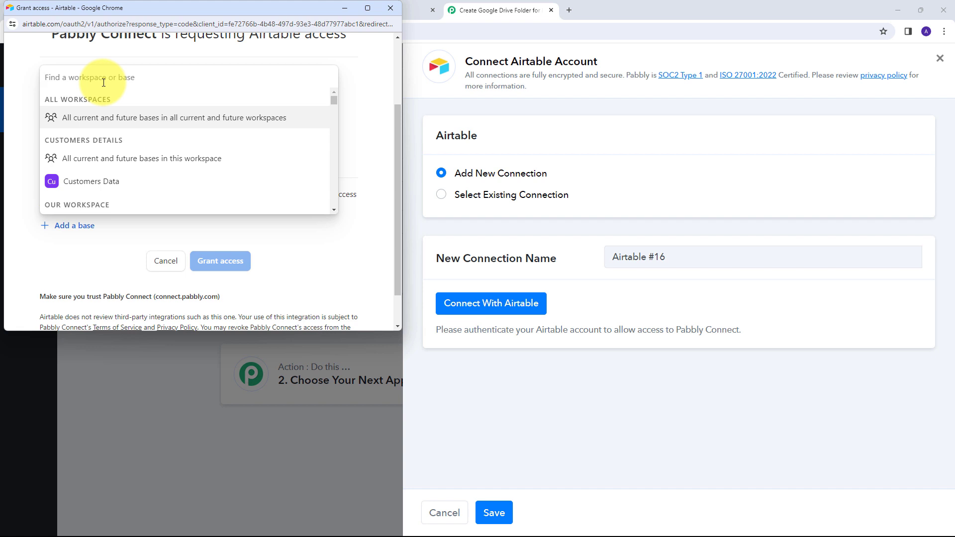
type("Emo")
type("ployee")
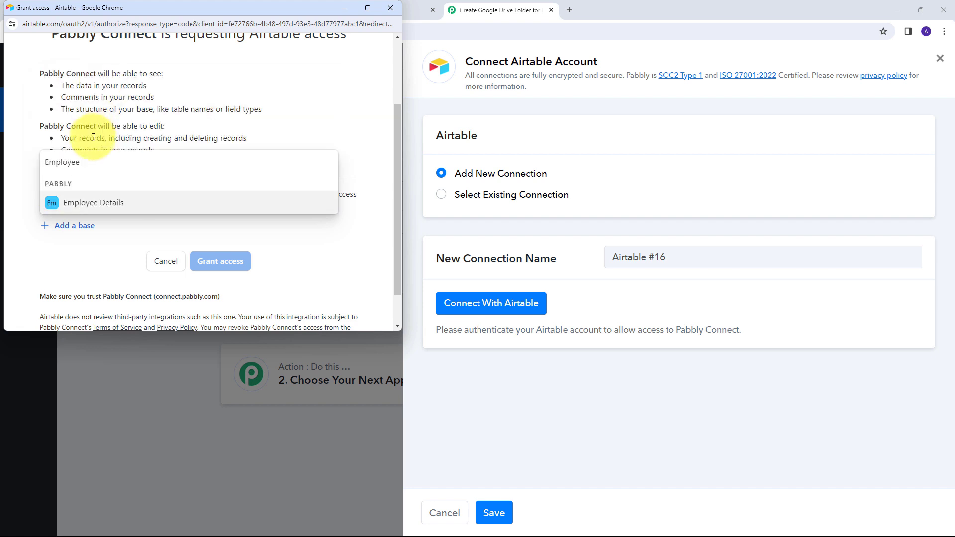
left_click(89, 198)
scroll(248, 254, "down", 1)
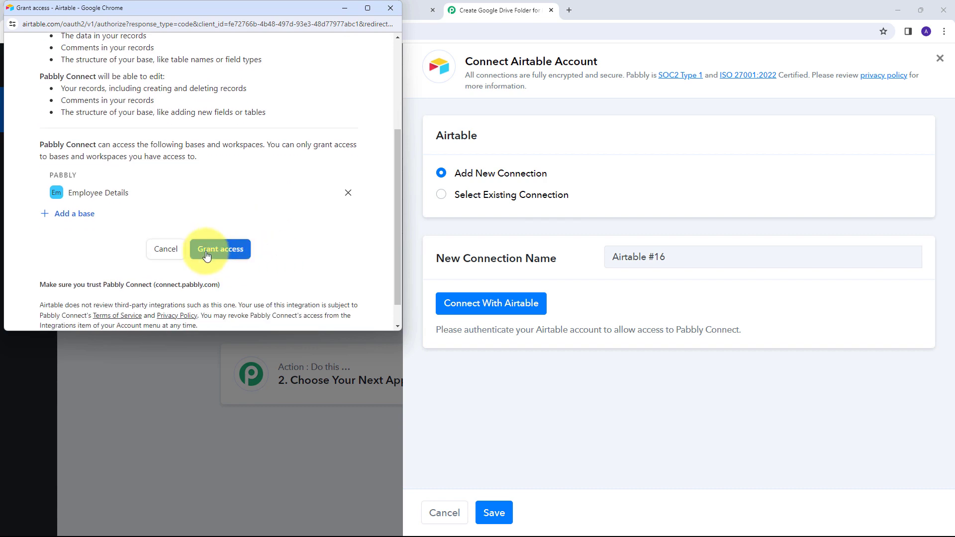
left_click(219, 250)
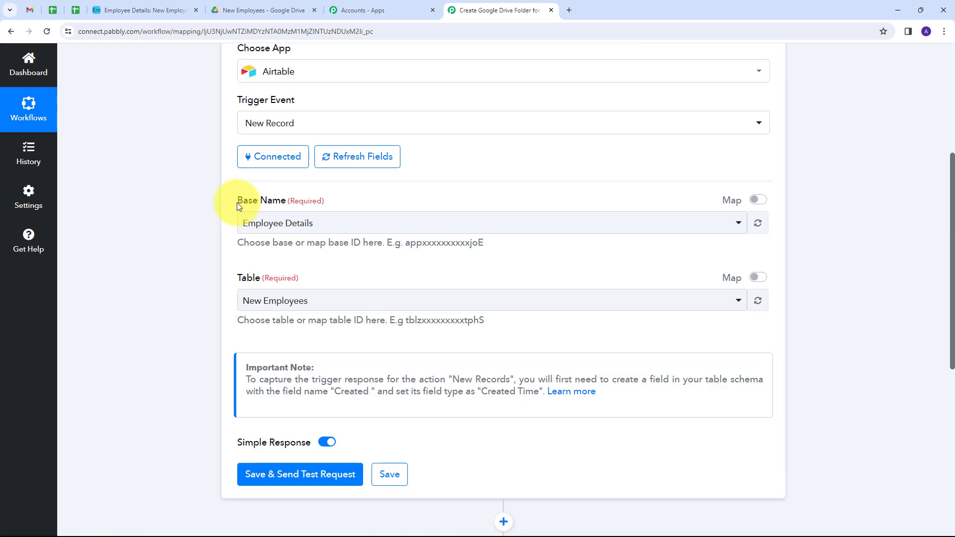
- Keep Employee Details as the trigger's base, then switch to the Airtable New Employees table
left_click(363, 225)
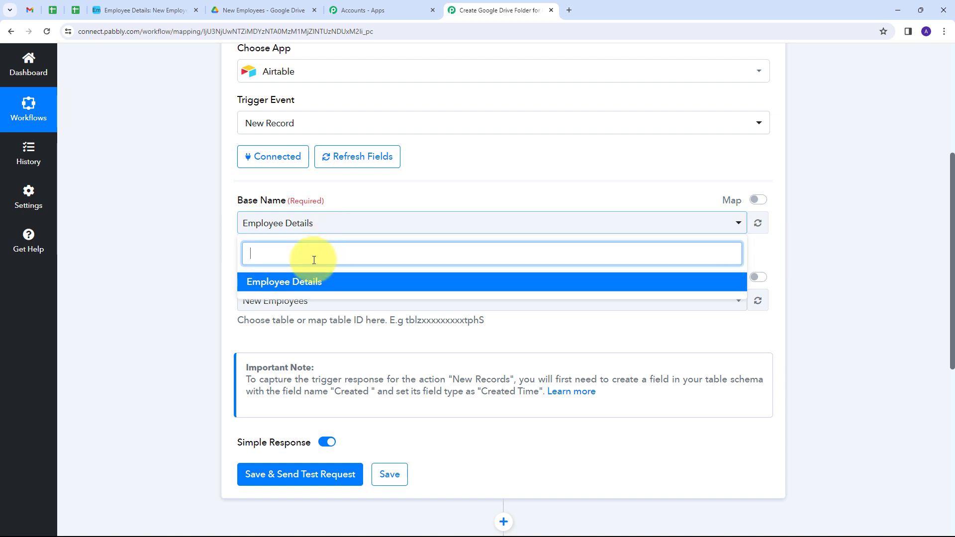
left_click(285, 288)
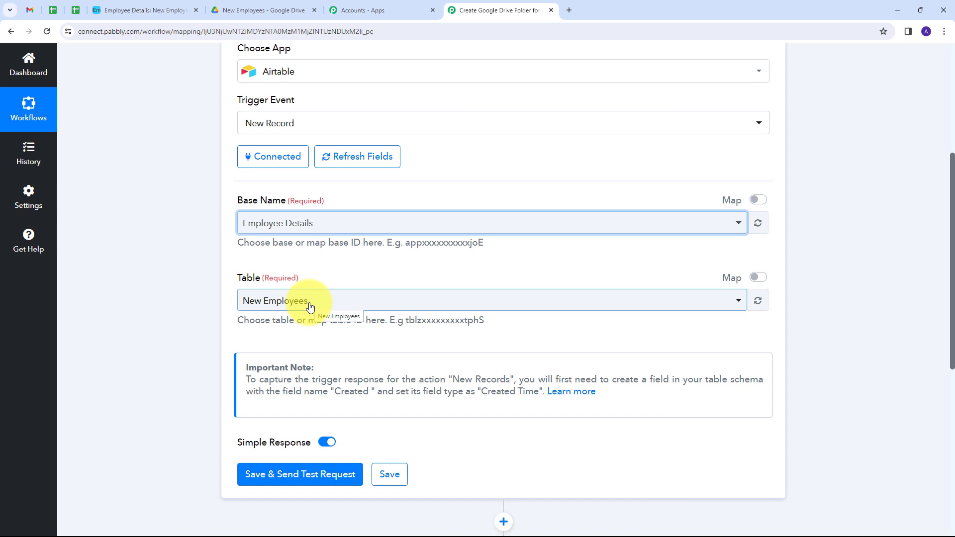
left_click(152, 10)
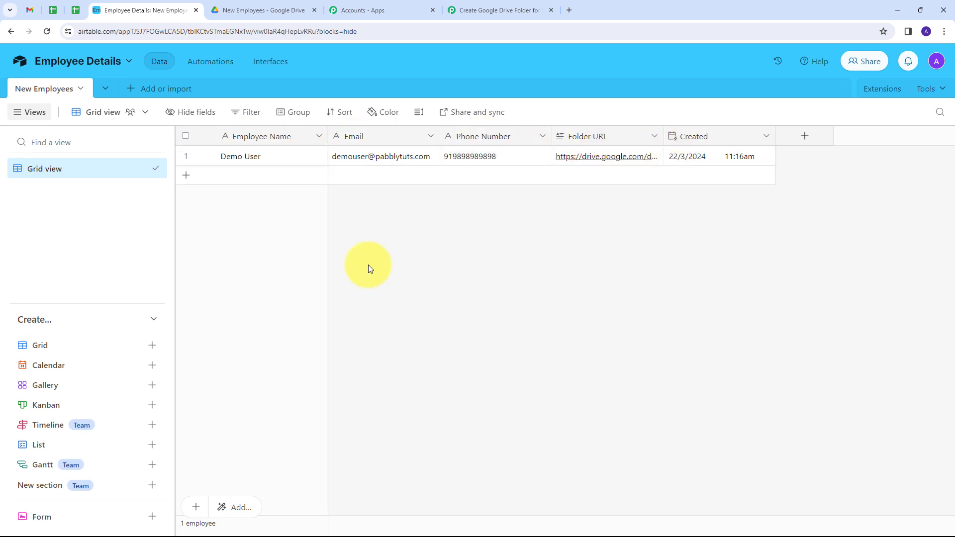
- Confirm the Created column is a Created time field, then return to the Pabbly trigger settings
double_click(696, 136)
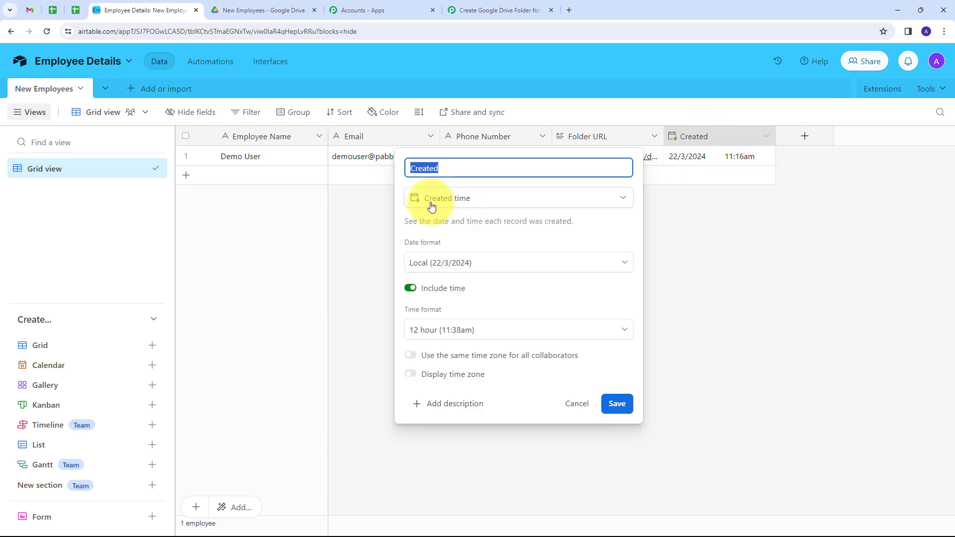
key("Return")
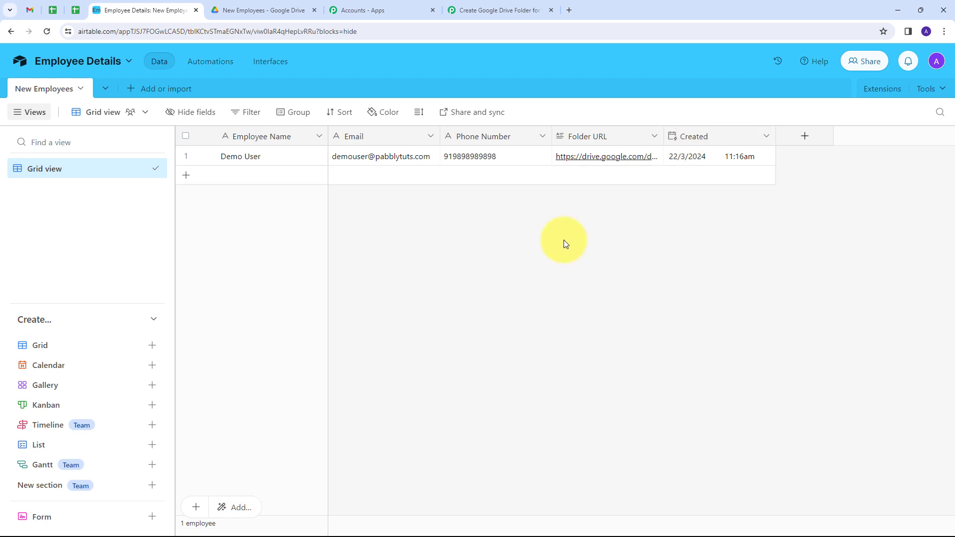
left_click(488, 9)
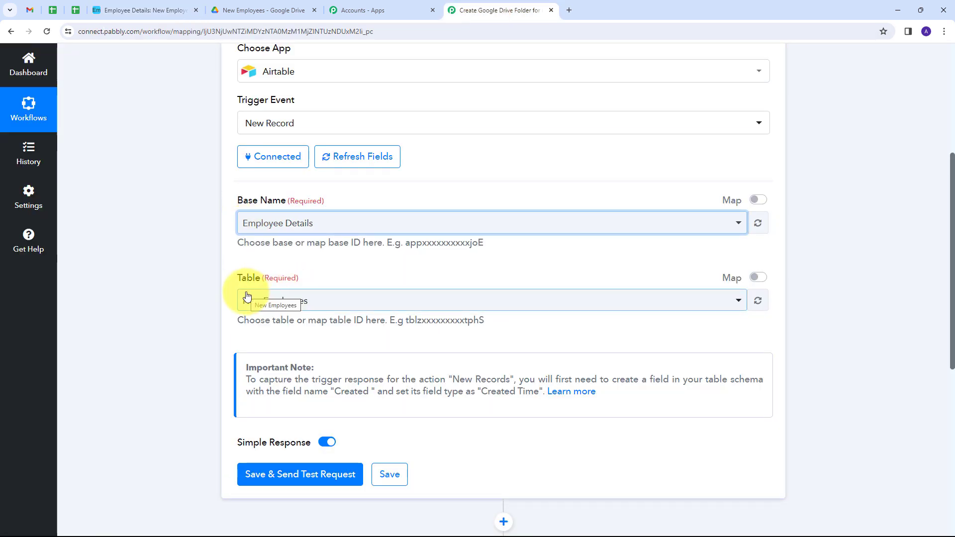
- Read the trigger's Important Note about requiring a Created time field
scroll(390, 391, "up", 2)
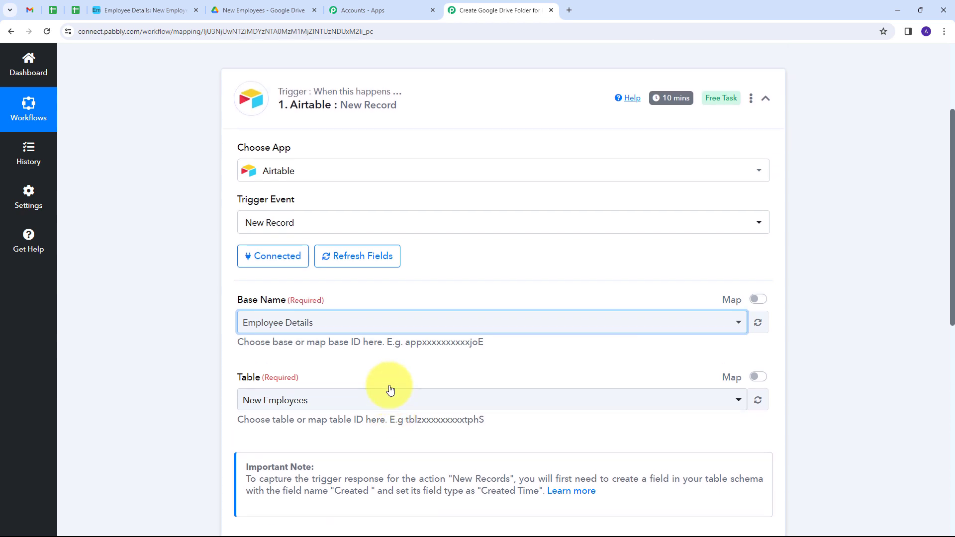
scroll(391, 384, "down", 1)
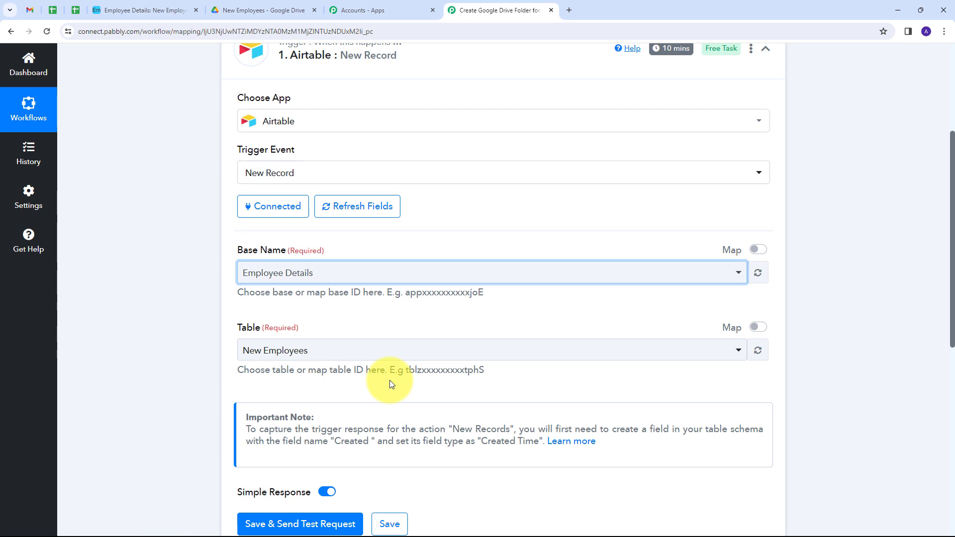
scroll(348, 383, "down", 1)
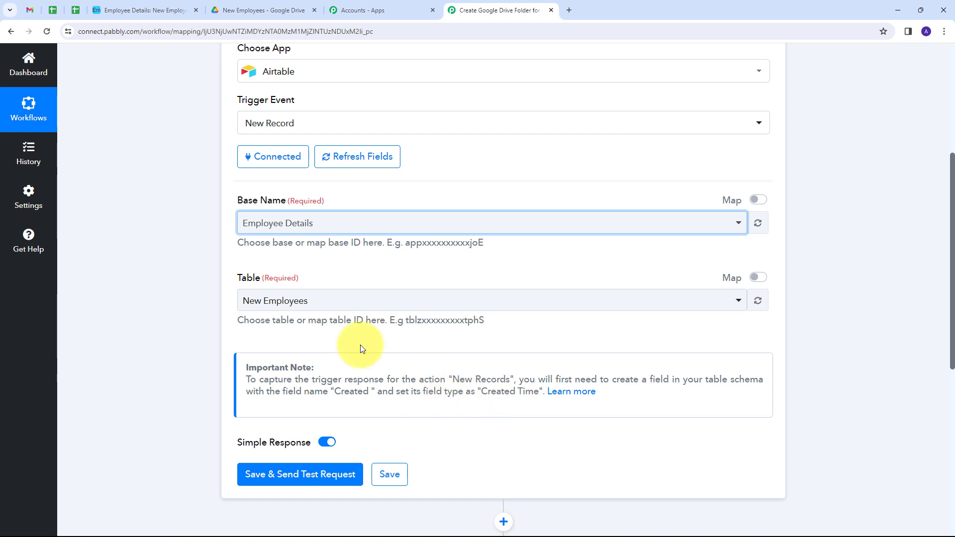
- Back in Airtable, recheck the Created field is a Created time type including time
left_click(127, 10)
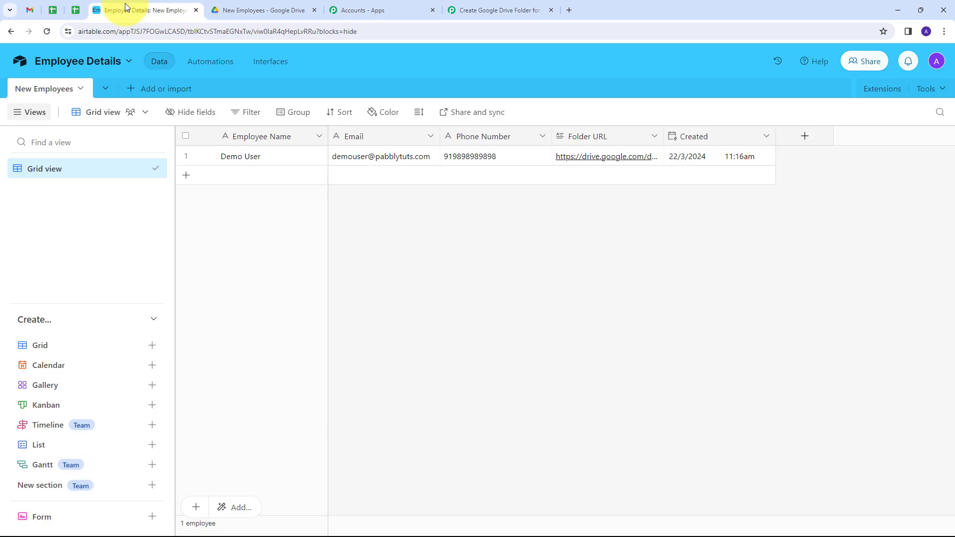
double_click(703, 139)
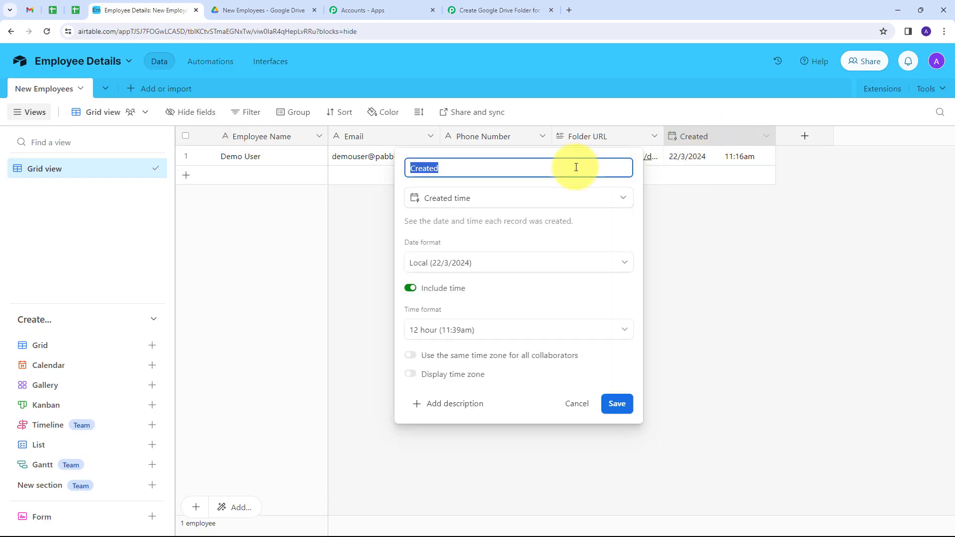
left_click(725, 239)
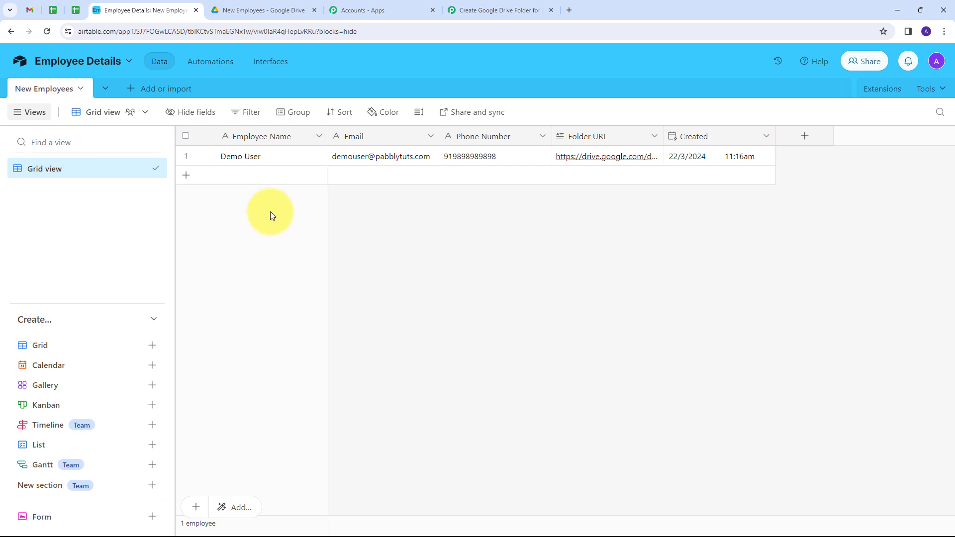
- Add a 'Test User' employee row with an email address and phone number, then return to Pabbly
left_click(187, 180)
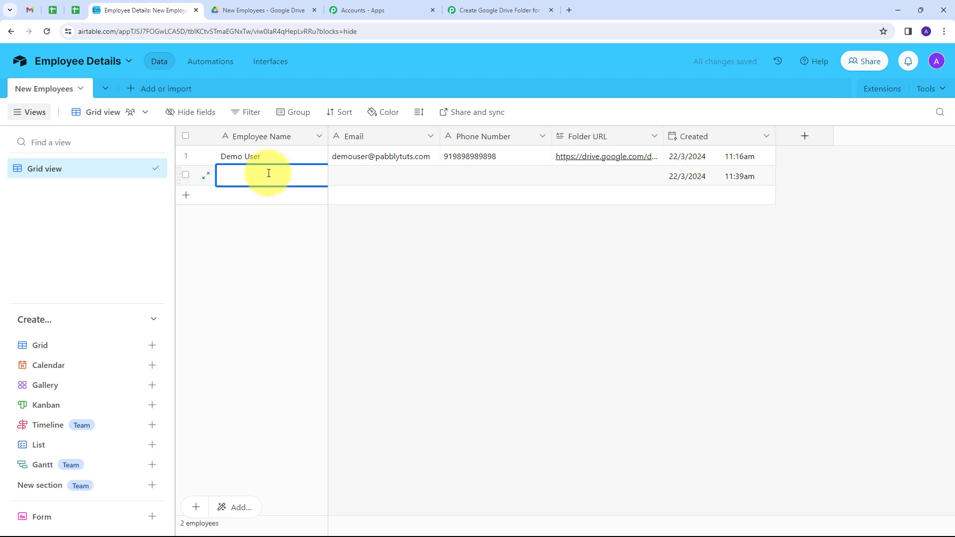
type("Test User")
key("Tab")
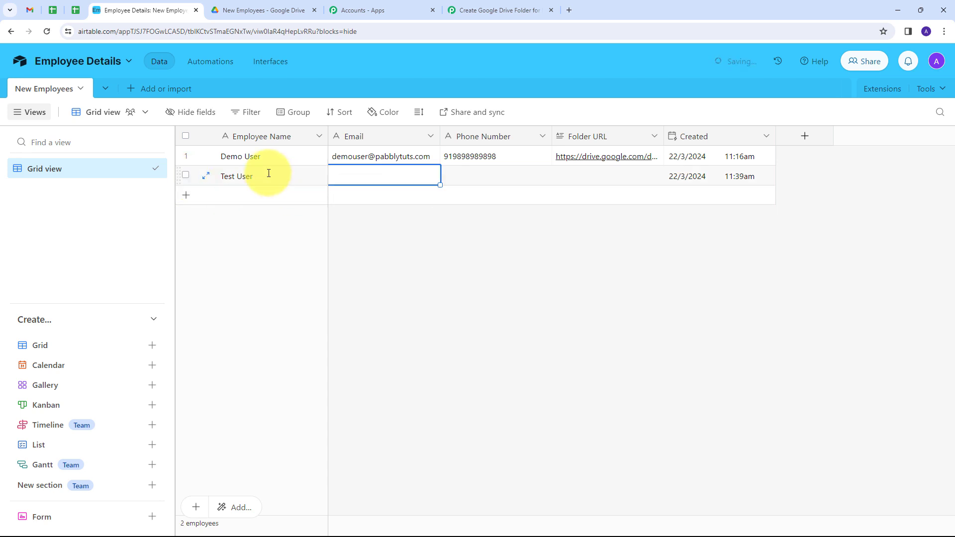
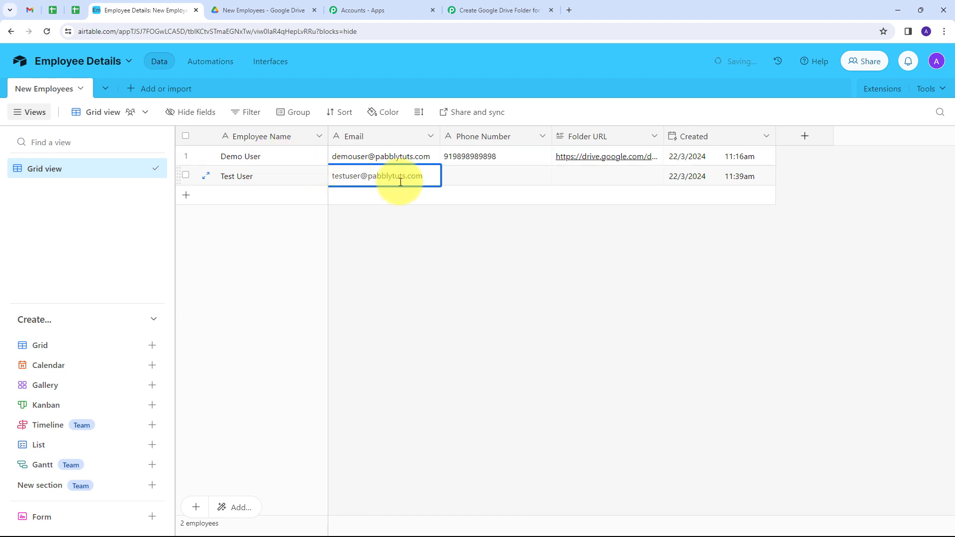
left_click(454, 175)
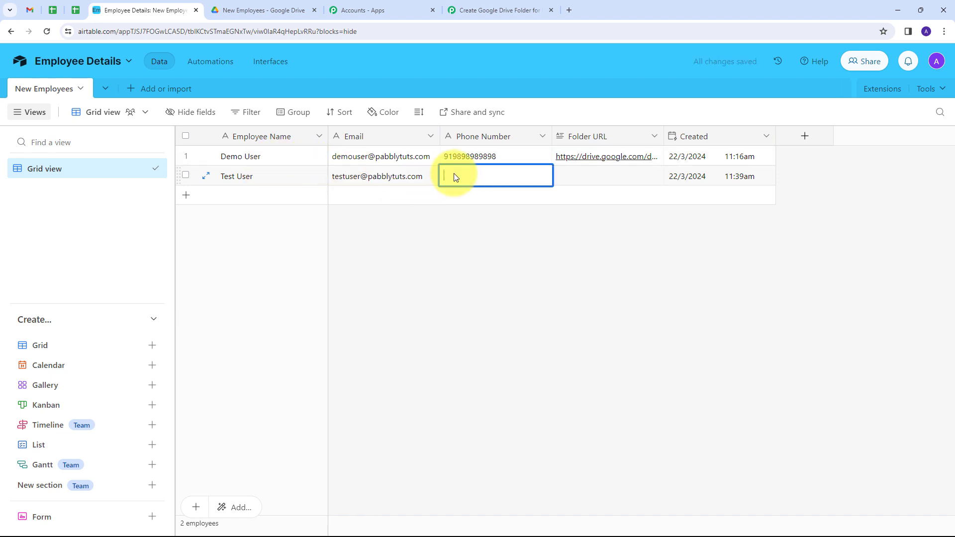
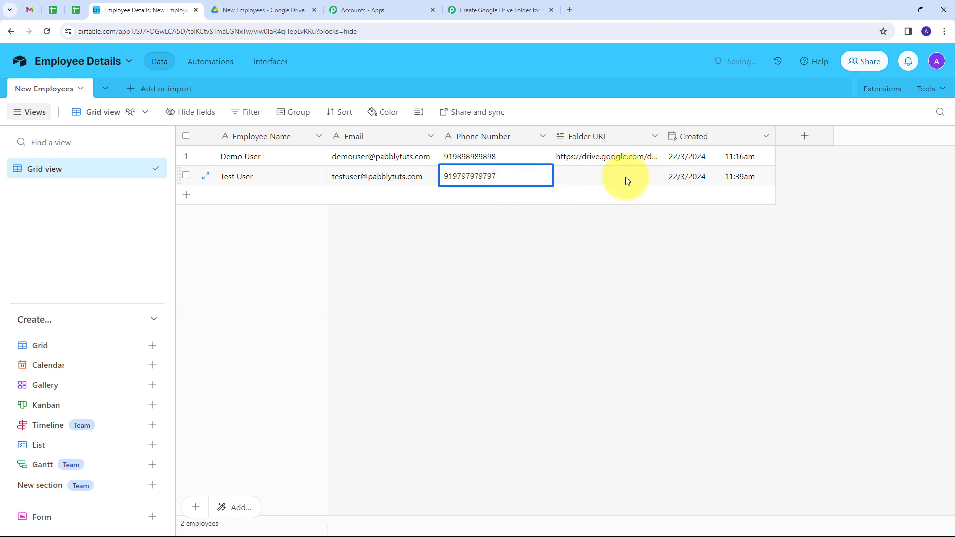
left_click(585, 214)
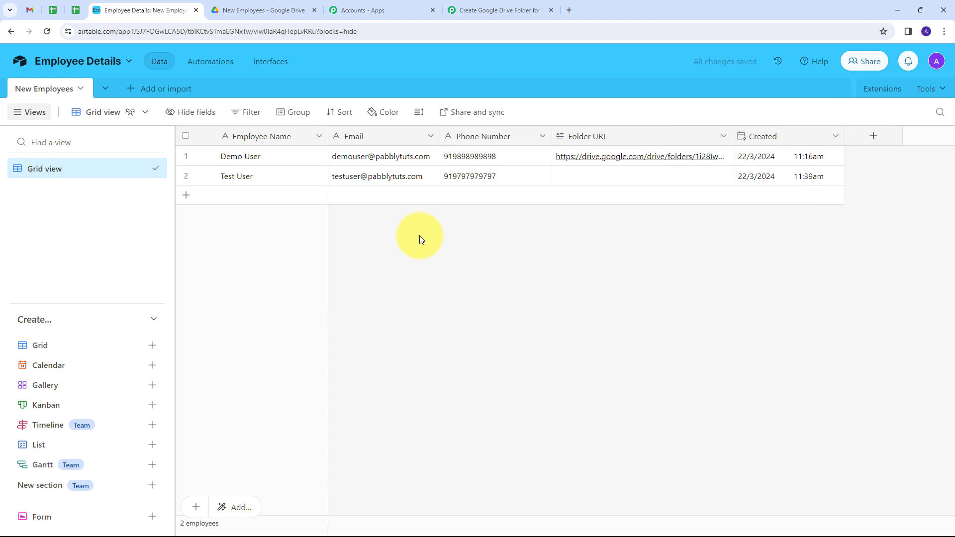
left_click(482, 13)
- Send a test request and inspect the record's Id, phone, name, email and created-time values
scroll(409, 272, "down", 1)
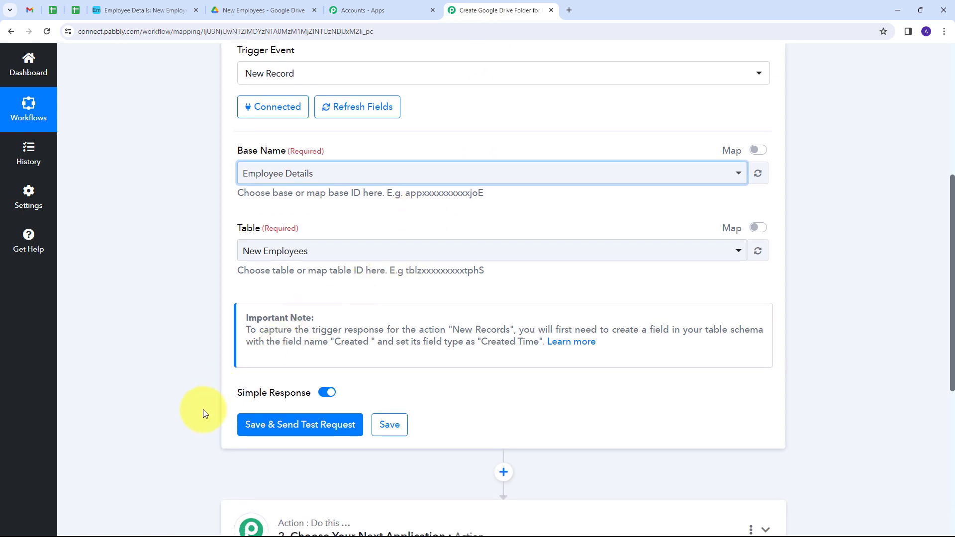
left_click(289, 430)
scroll(486, 335, "down", 5)
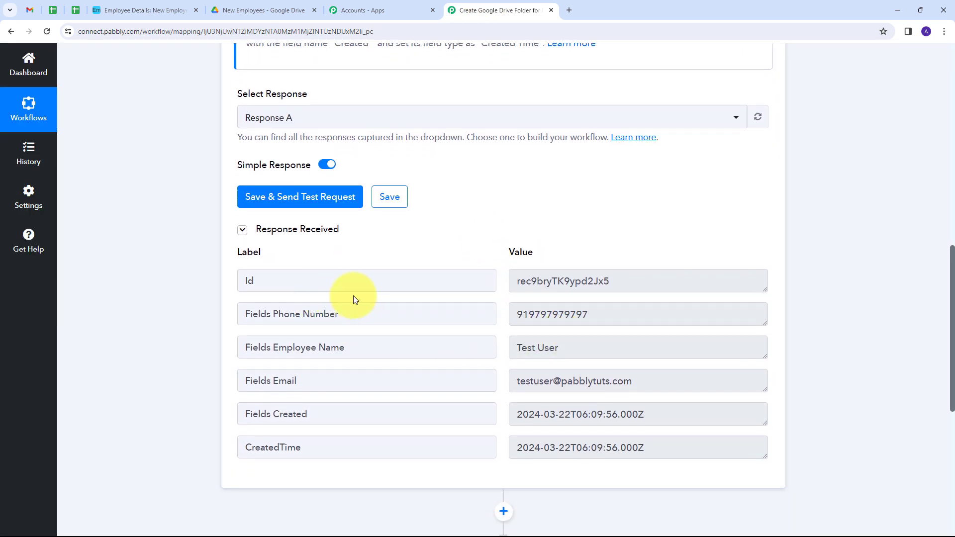
double_click(604, 280)
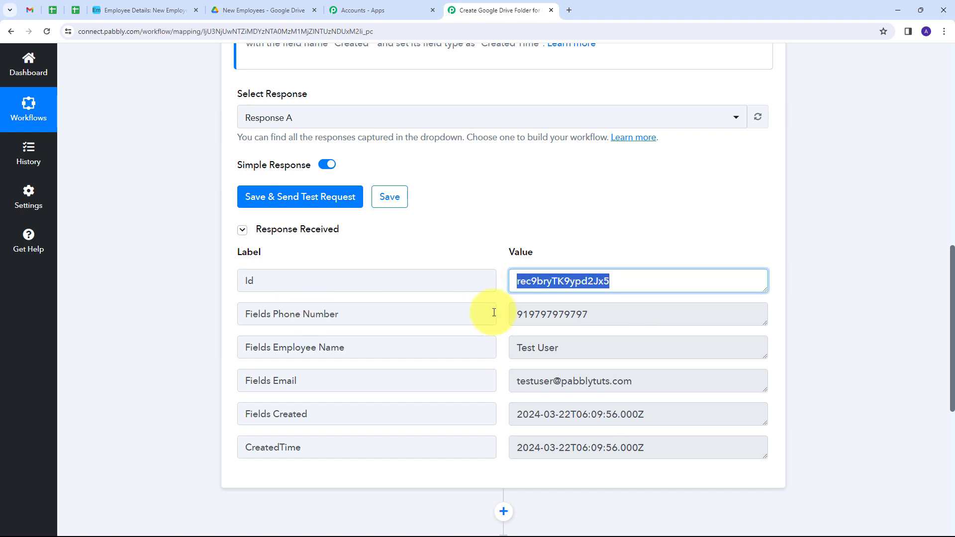
double_click(634, 312)
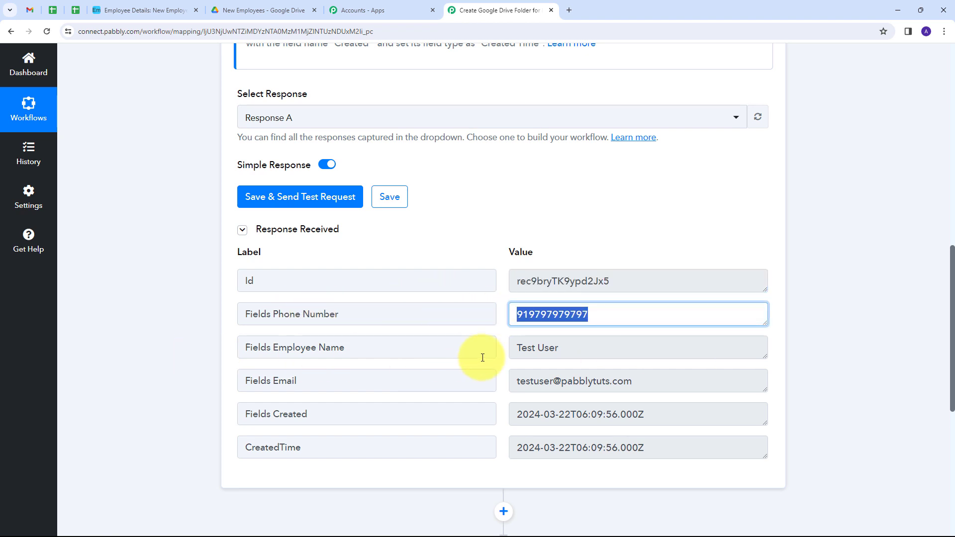
double_click(615, 348)
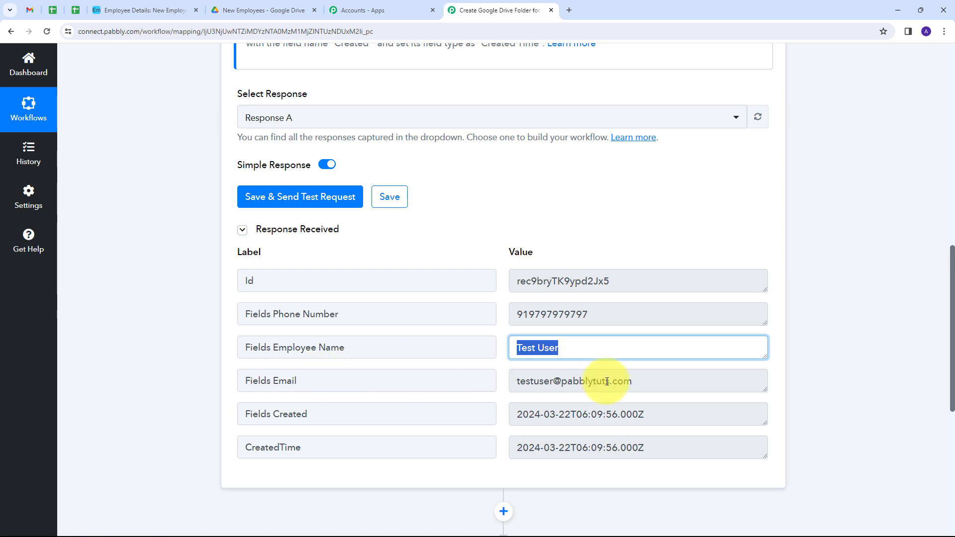
double_click(674, 383)
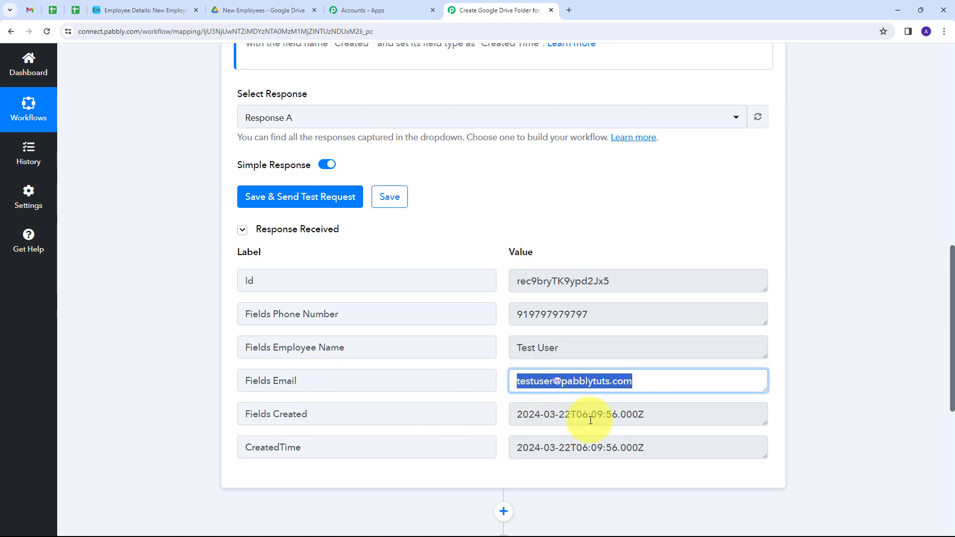
double_click(665, 414)
double_click(677, 451)
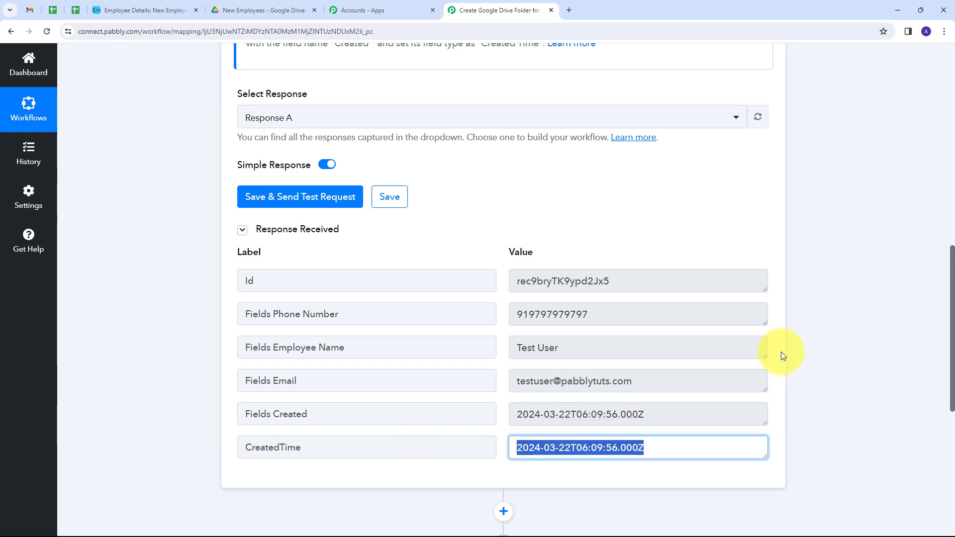
- Recheck the received Employee Name, then open the next action step's app list
scroll(838, 348, "up", 1)
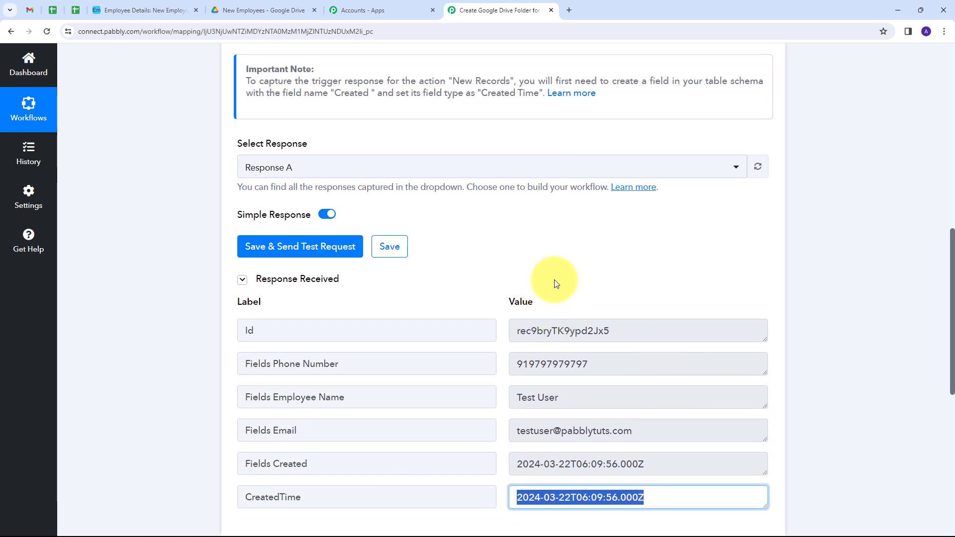
scroll(555, 280, "down", 1)
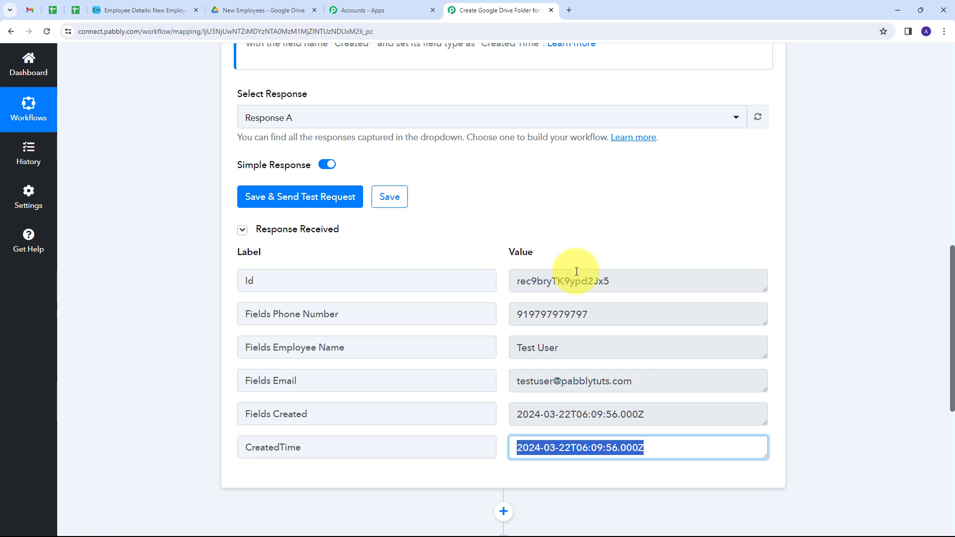
scroll(576, 271, "up", 12)
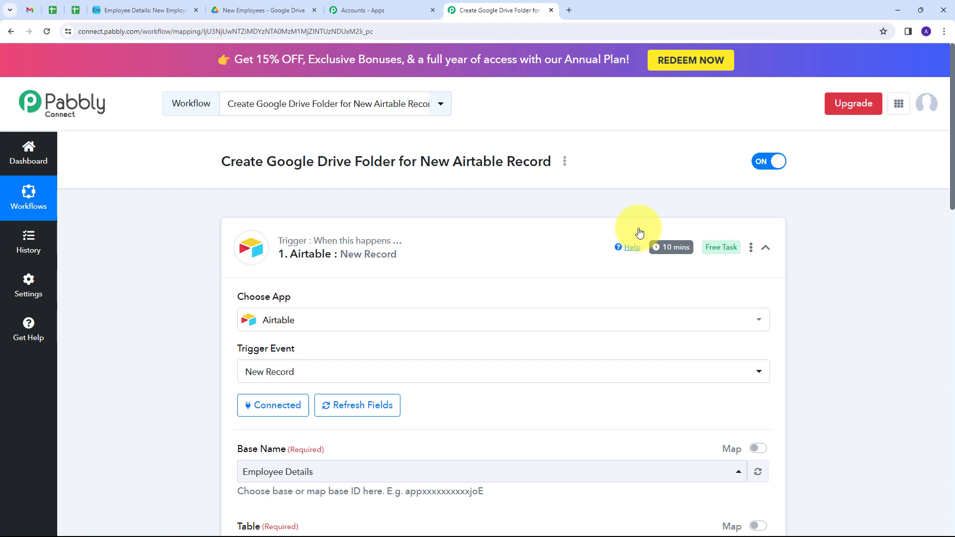
scroll(639, 232, "down", 12)
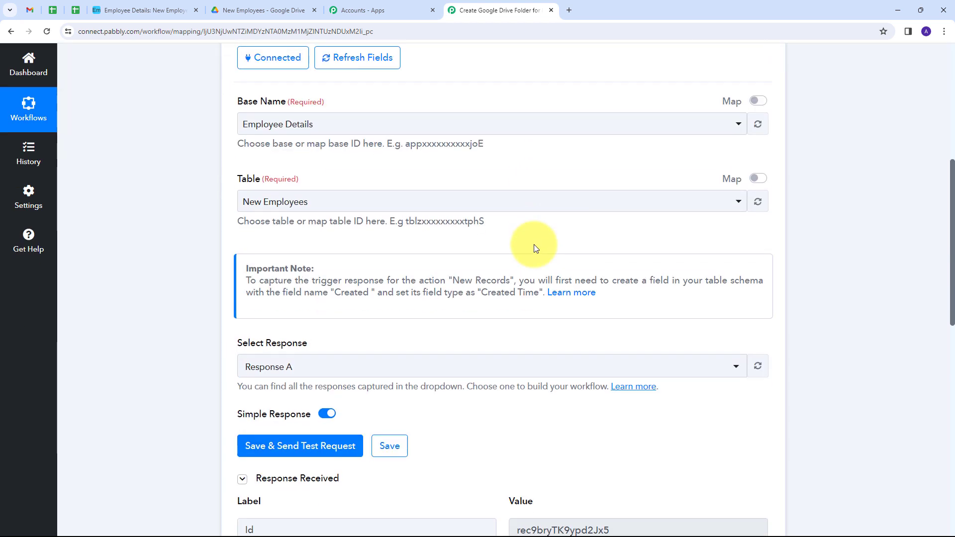
scroll(686, 217, "down", 1)
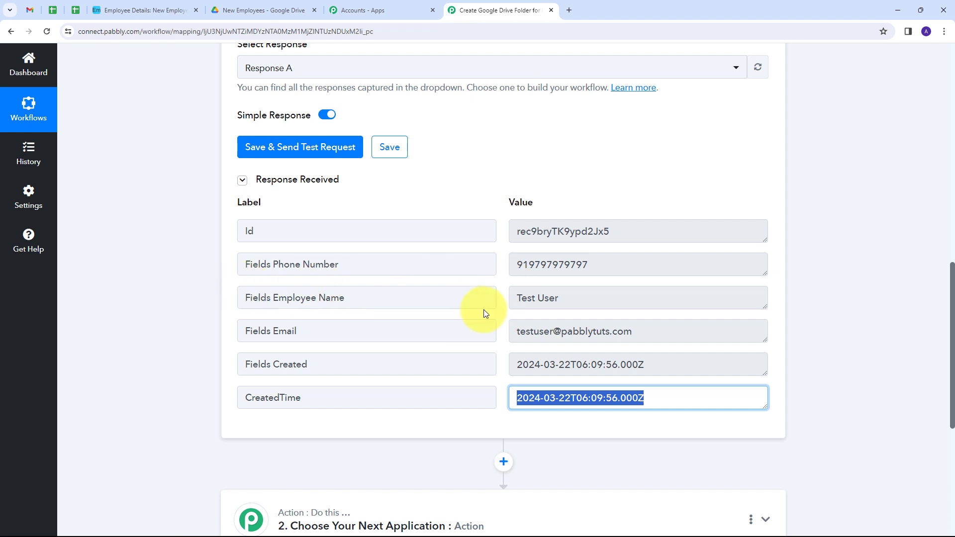
left_click(587, 299)
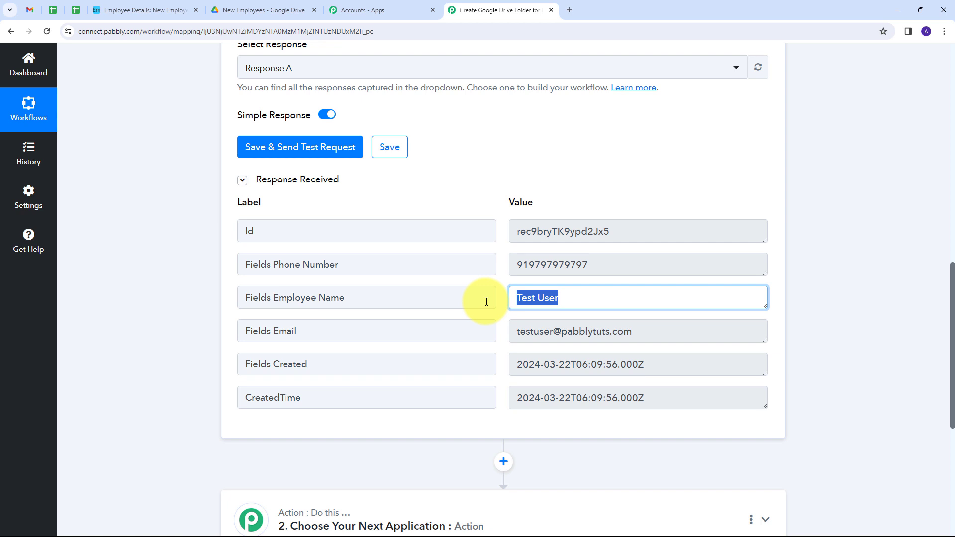
scroll(486, 302, "down", 5)
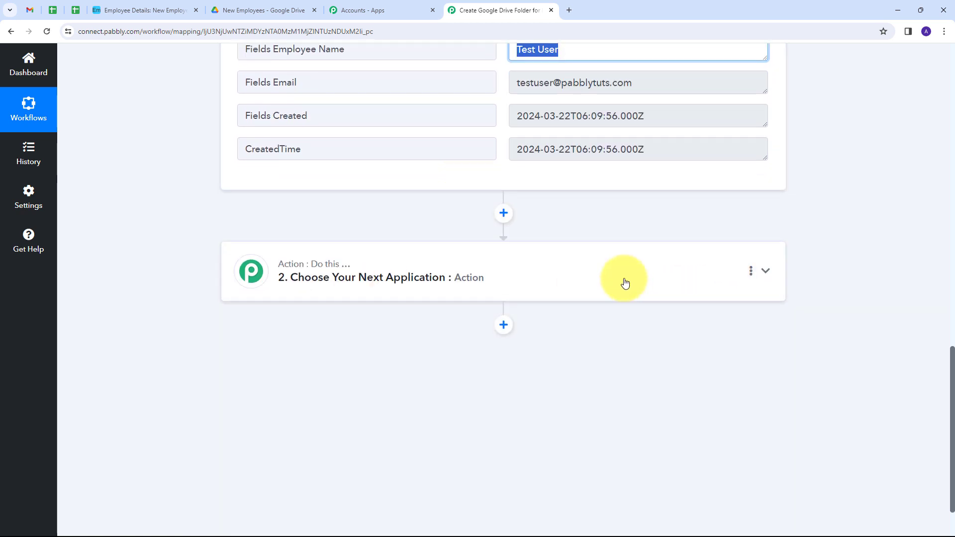
left_click(626, 283)
- Choose Google Drive as the action app with the Create a Sub Folder event
scroll(277, 244, "up", 3)
left_click(268, 260)
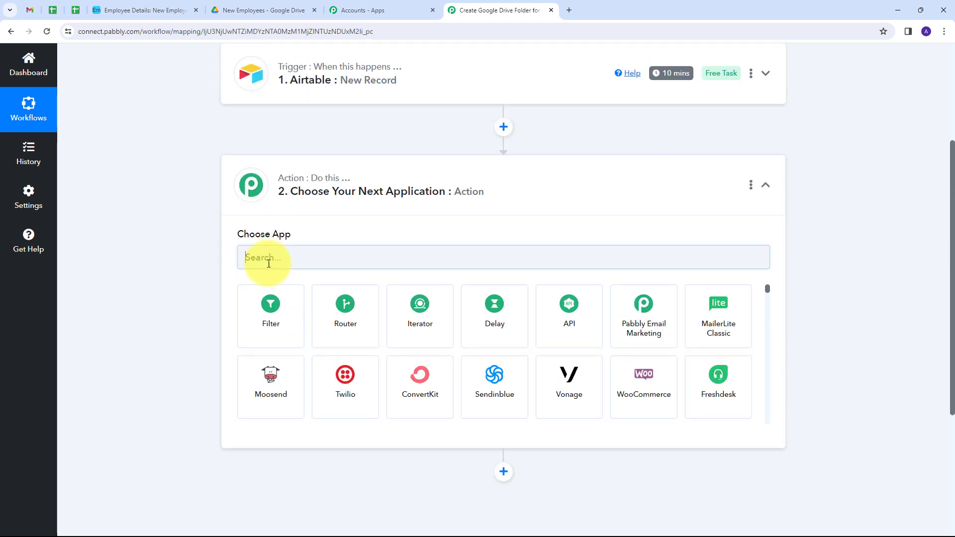
type("Google Drive")
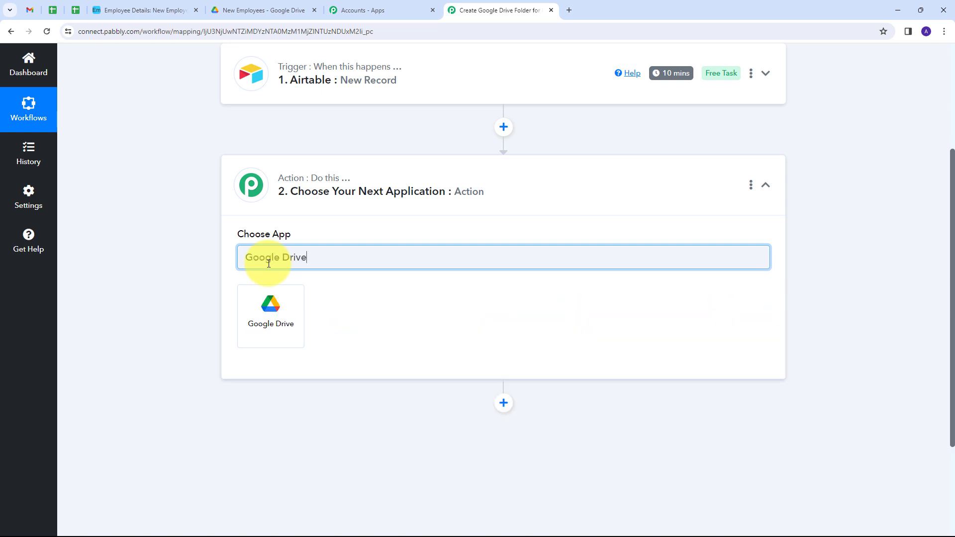
left_click(265, 306)
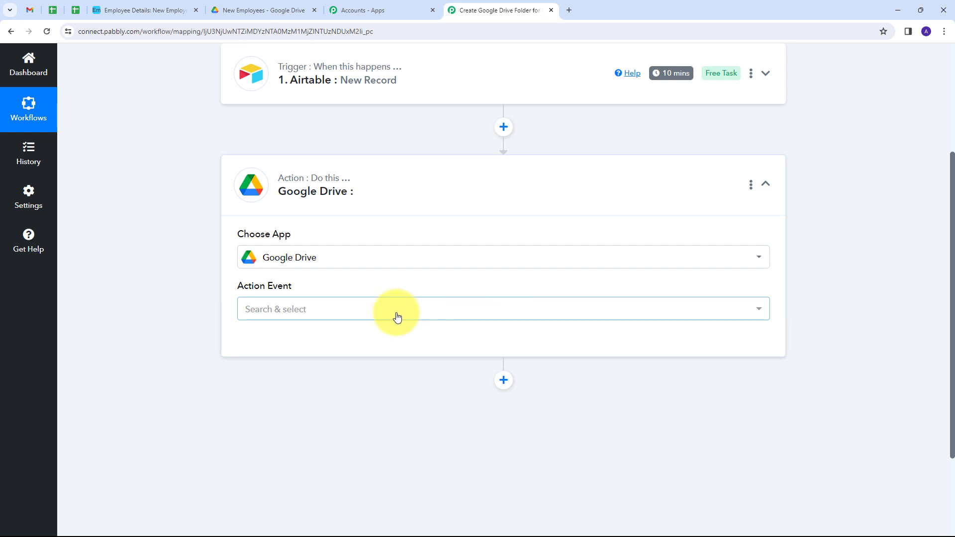
left_click(397, 314)
scroll(305, 208, "up", 3)
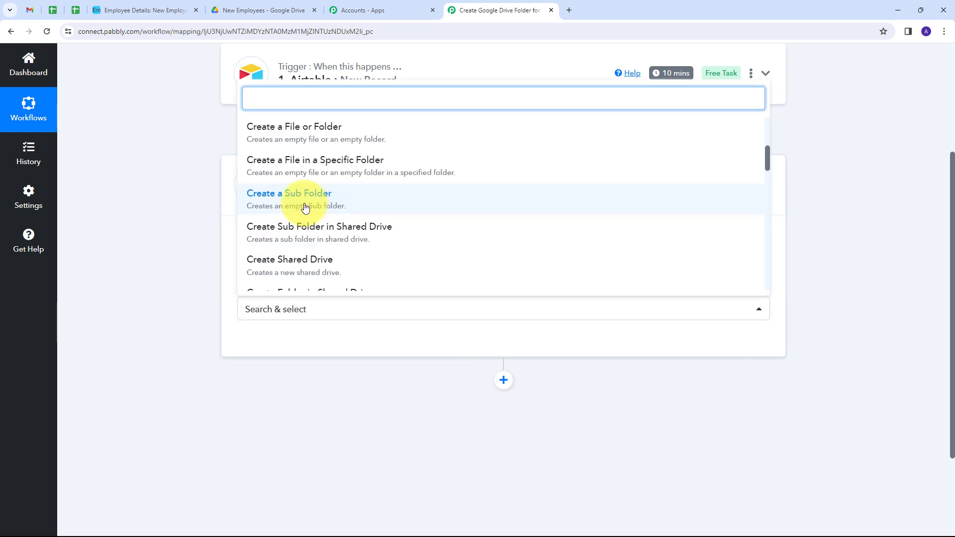
left_click(306, 208)
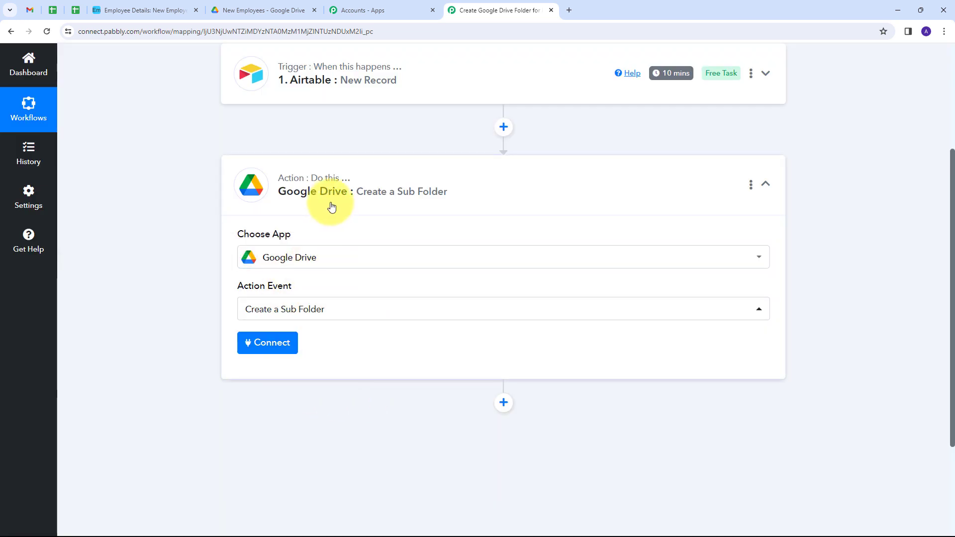
- Authorise a new Google Drive connection through Google sign-in, then view My Drive
left_click(260, 346)
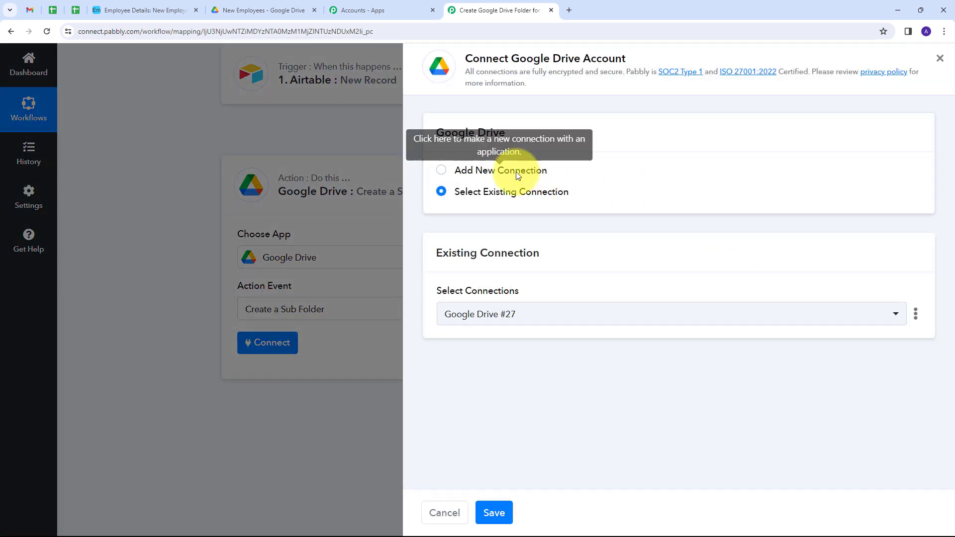
left_click(516, 171)
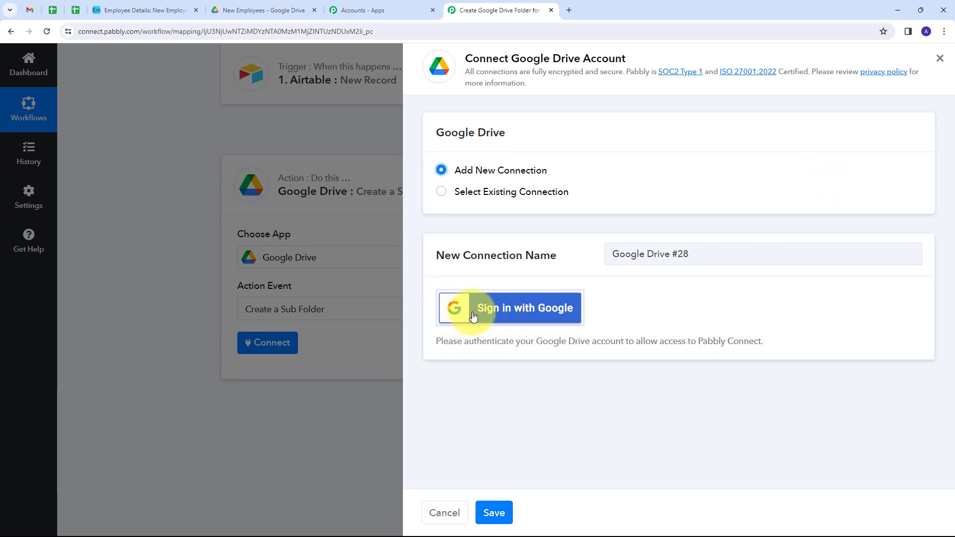
left_click(517, 311)
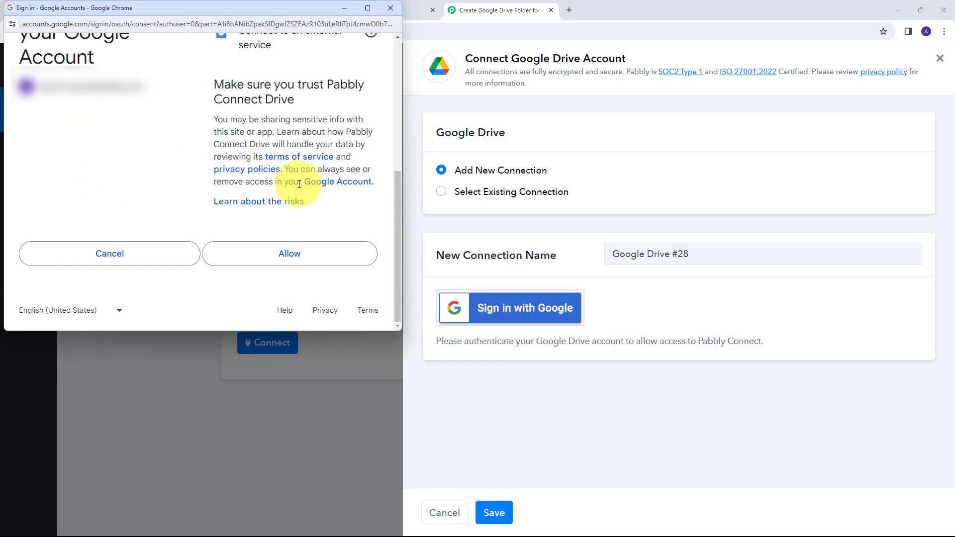
left_click(294, 254)
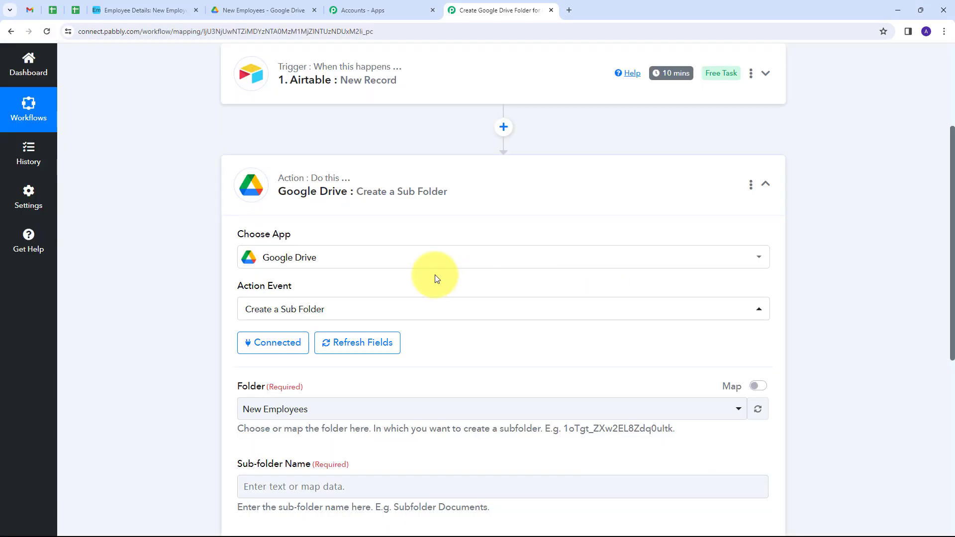
scroll(521, 221, "down", 3)
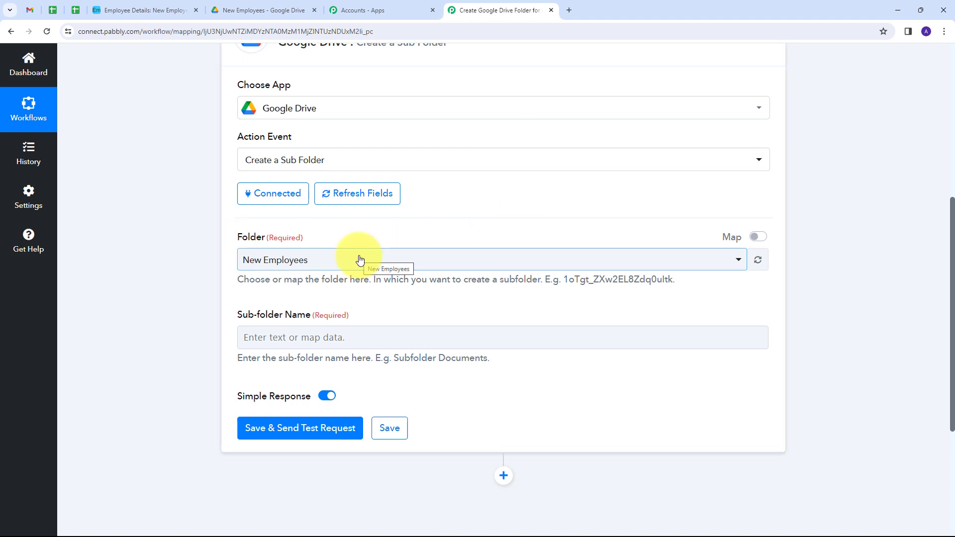
left_click(282, 7)
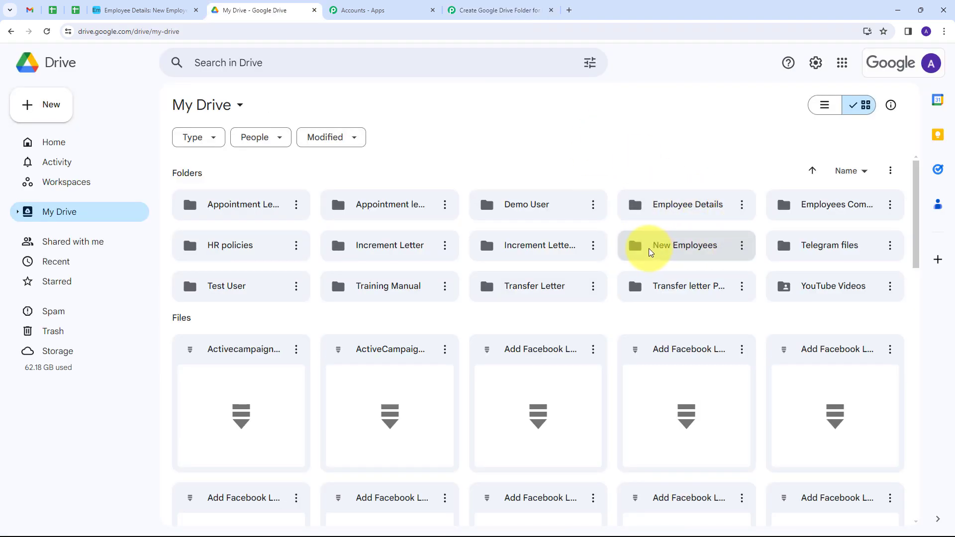
- Confirm the New Employees folder holds only Demo User, then return to Pabbly Connect
double_click(690, 247)
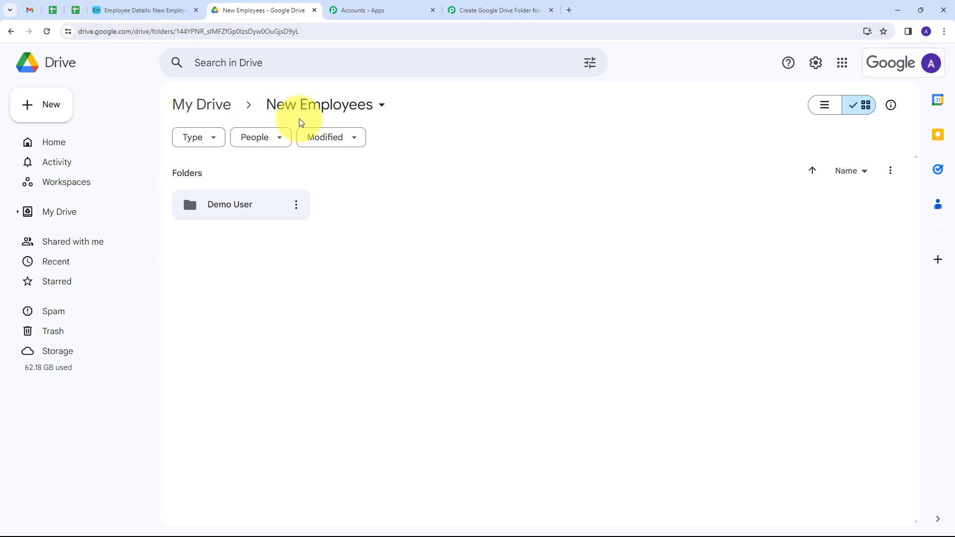
left_click(508, 8)
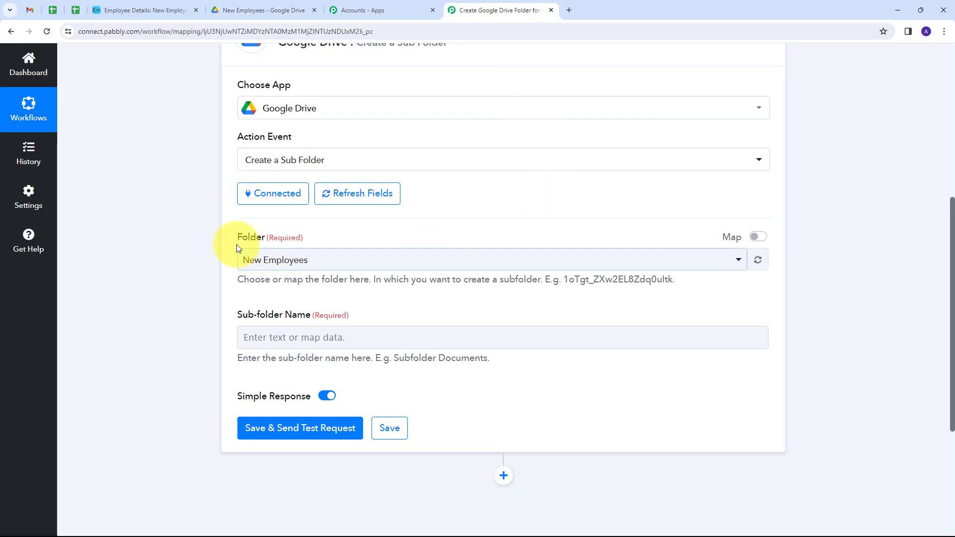
left_click(612, 261)
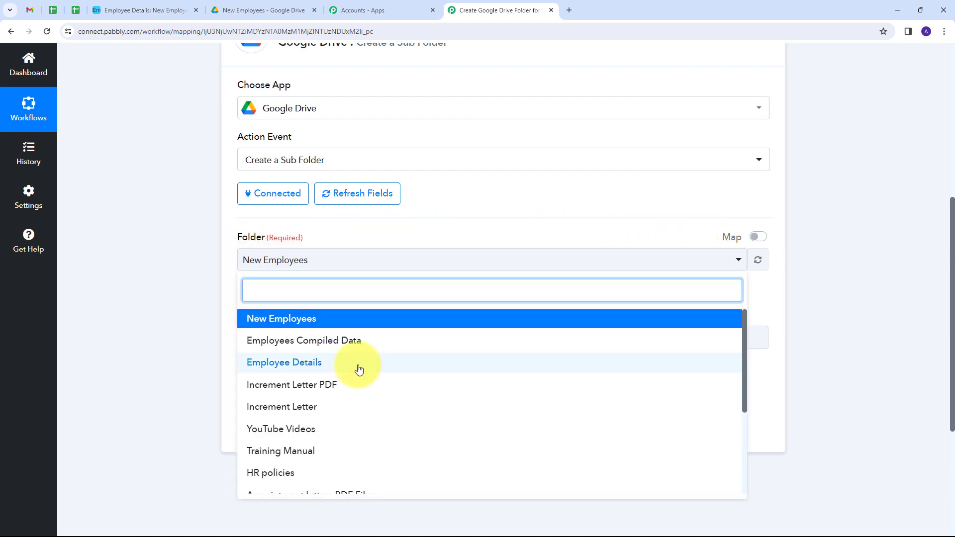
scroll(359, 369, "down", 3)
scroll(358, 369, "up", 3)
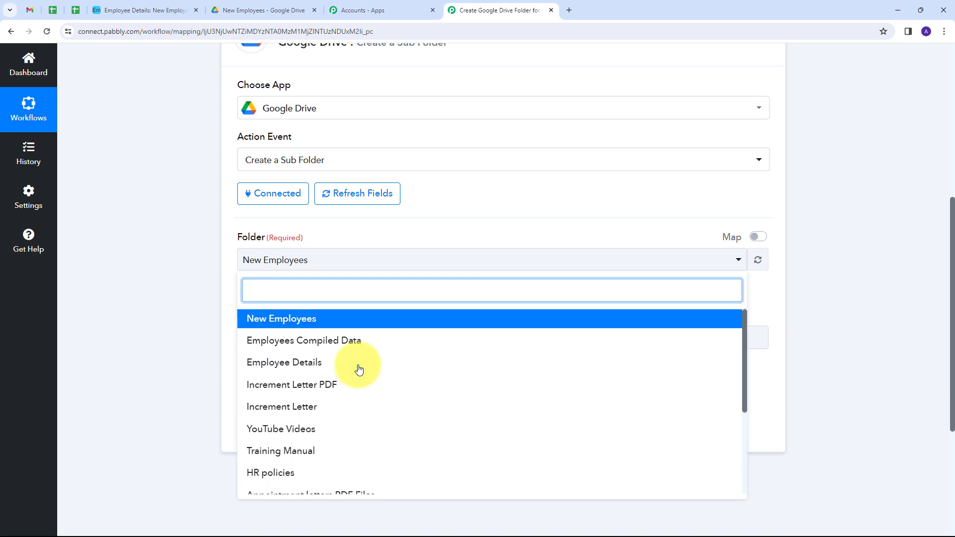
left_click(277, 325)
scroll(299, 309, "down", 1)
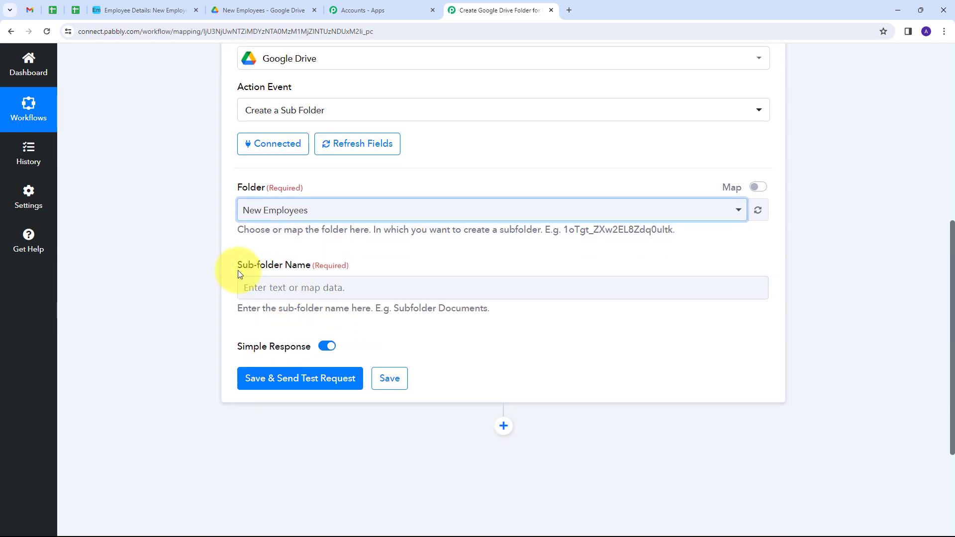
- Map Sub-folder Name to Airtable New Record's Employee Name and send a test request
left_click(291, 288)
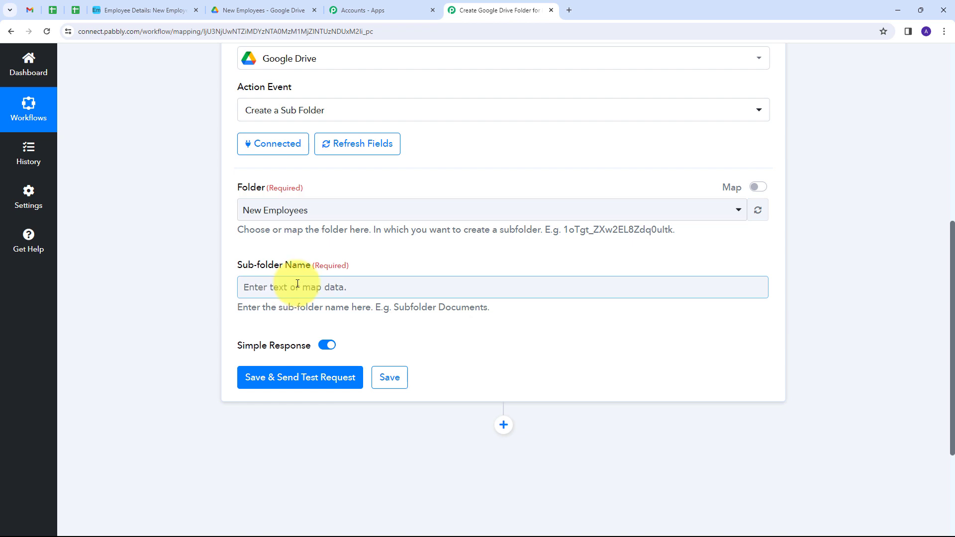
left_click(282, 288)
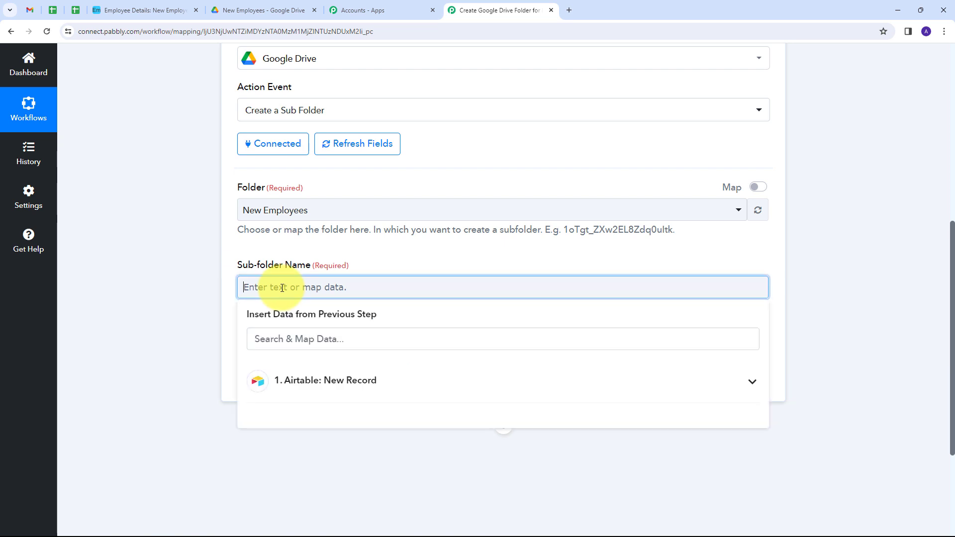
left_click(309, 387)
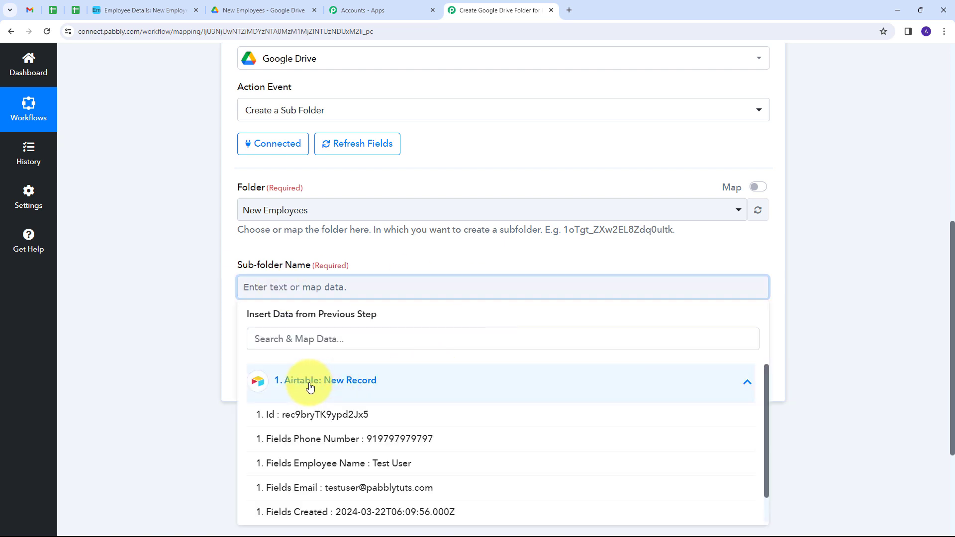
scroll(486, 348, "down", 1)
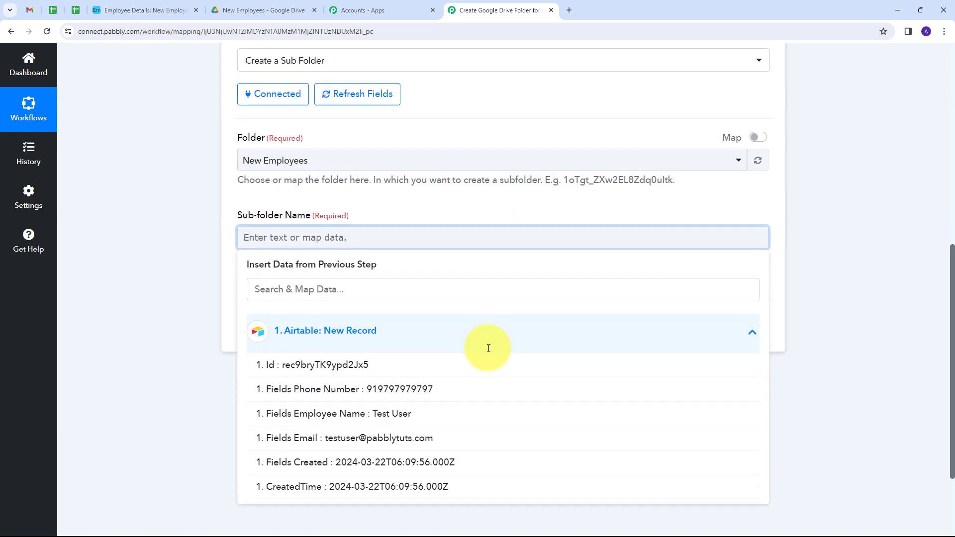
left_click(385, 418)
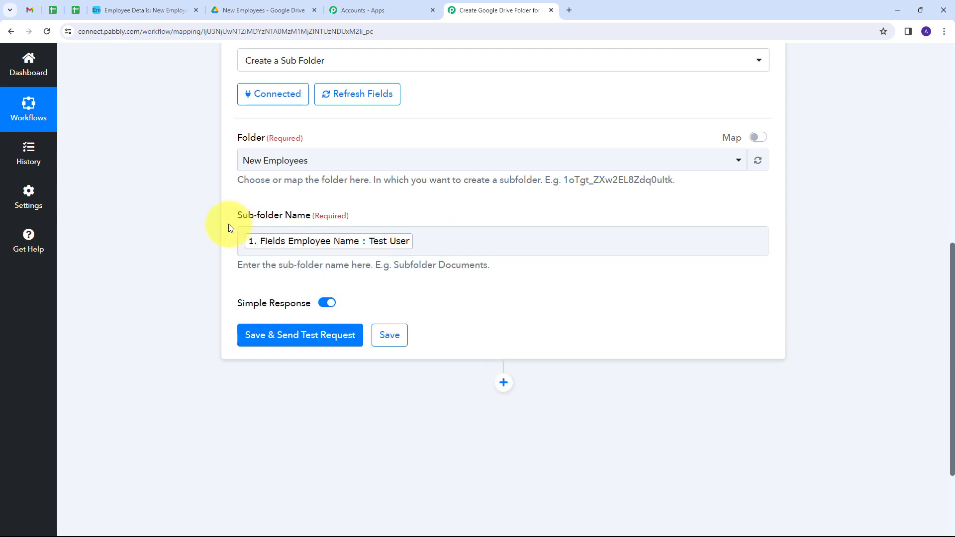
scroll(476, 214, "down", 1)
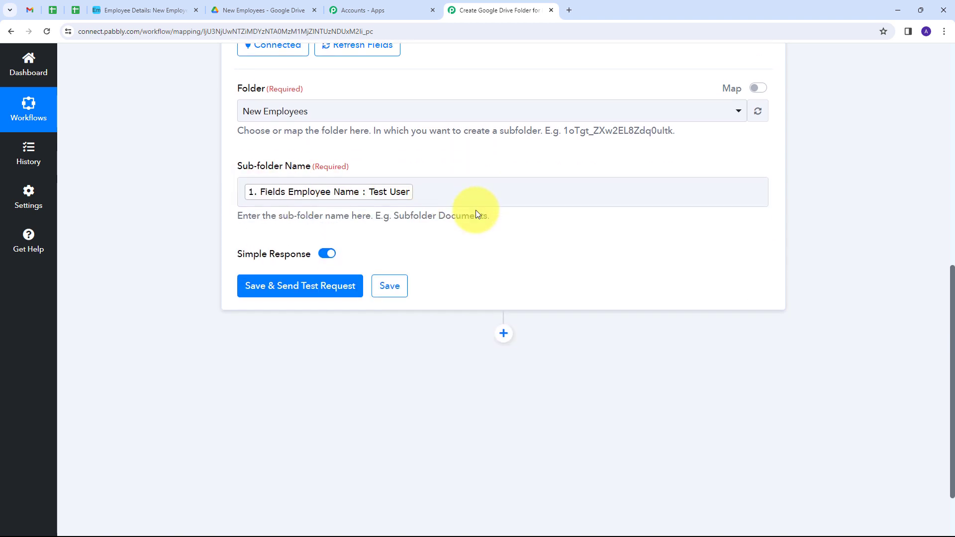
left_click(298, 286)
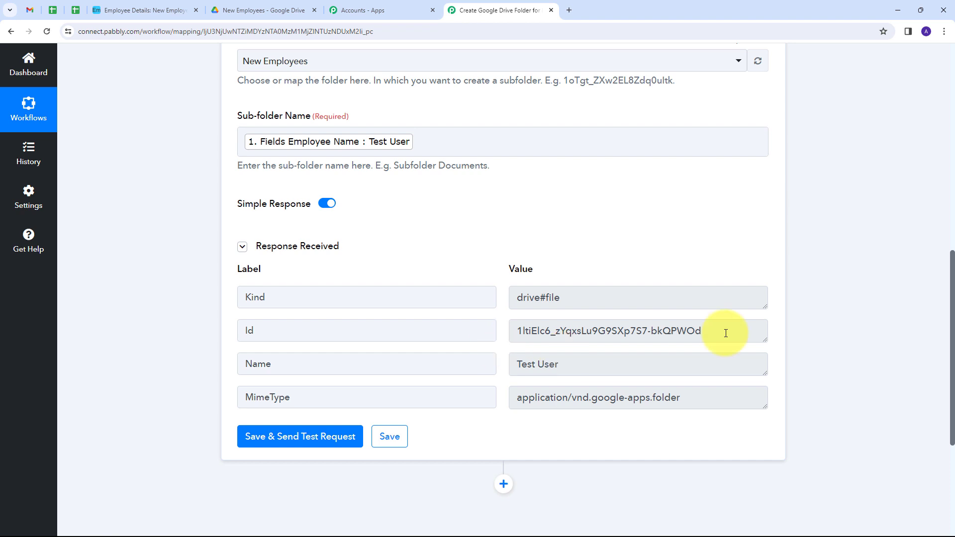
- Select the returned folder Id in the test response, then view the New Employees Drive folder
left_click_drag(724, 331, 508, 337)
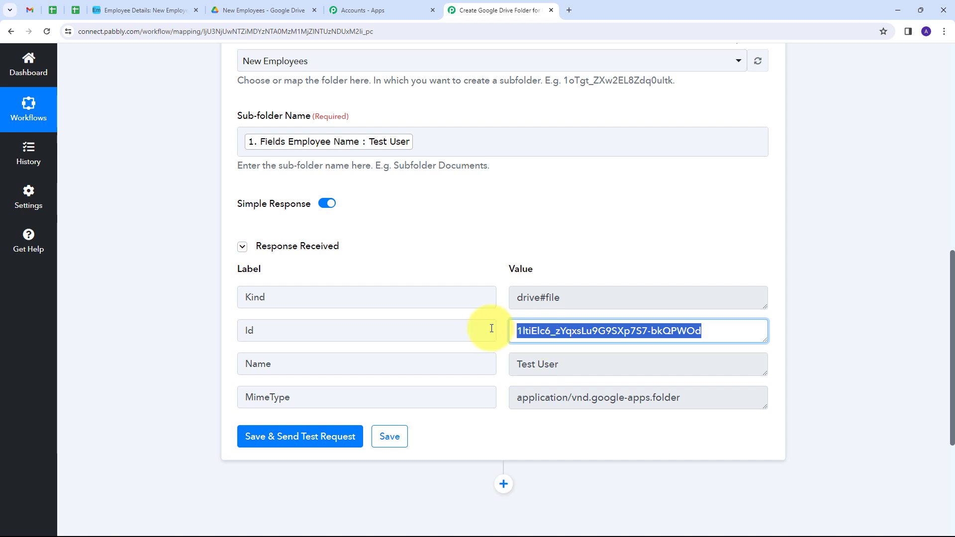
left_click(249, 11)
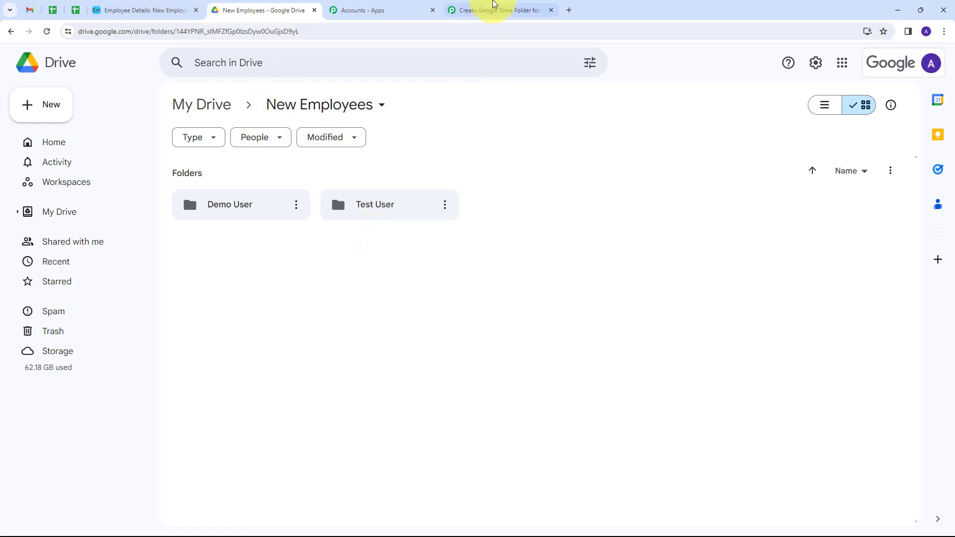
- Return to the Pabbly Connect workflow after seeing Test User beside Demo User
left_click(495, 5)
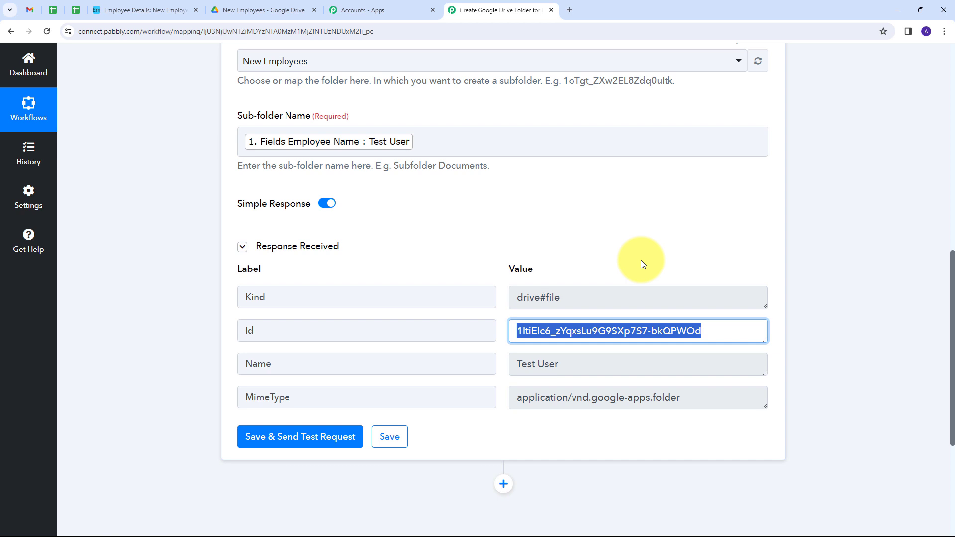
- Add a third step using Airtable's Update Record action and begin connecting the Airtable account
scroll(665, 155, "down", 4)
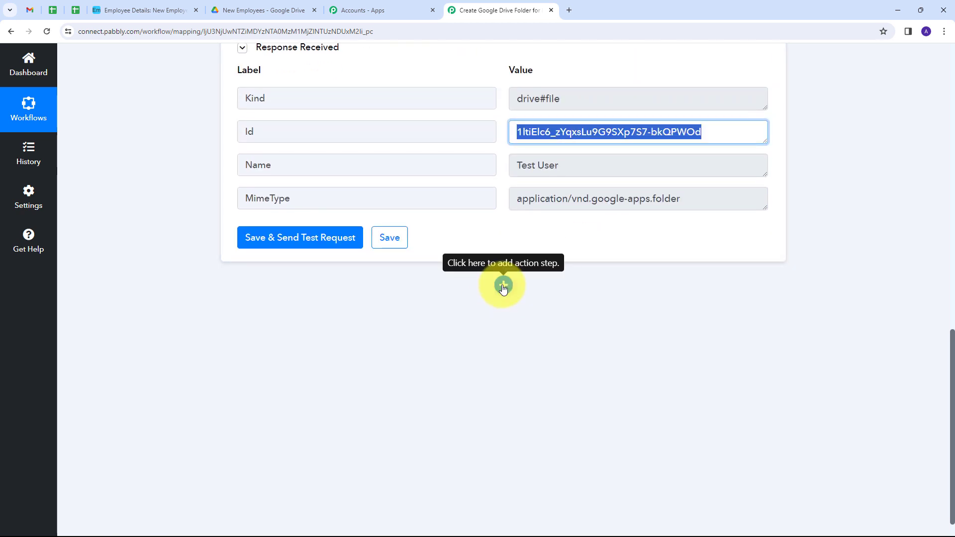
left_click(503, 286)
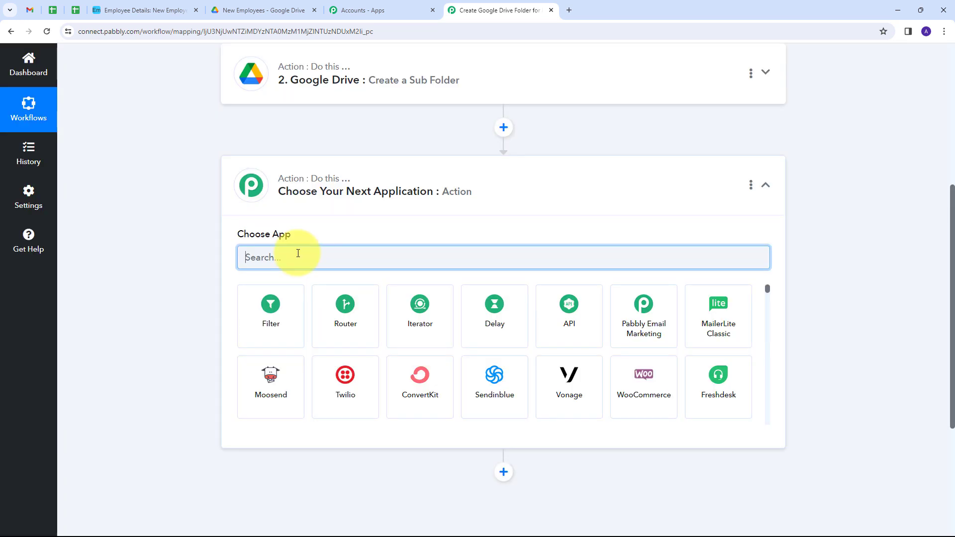
type("Airt")
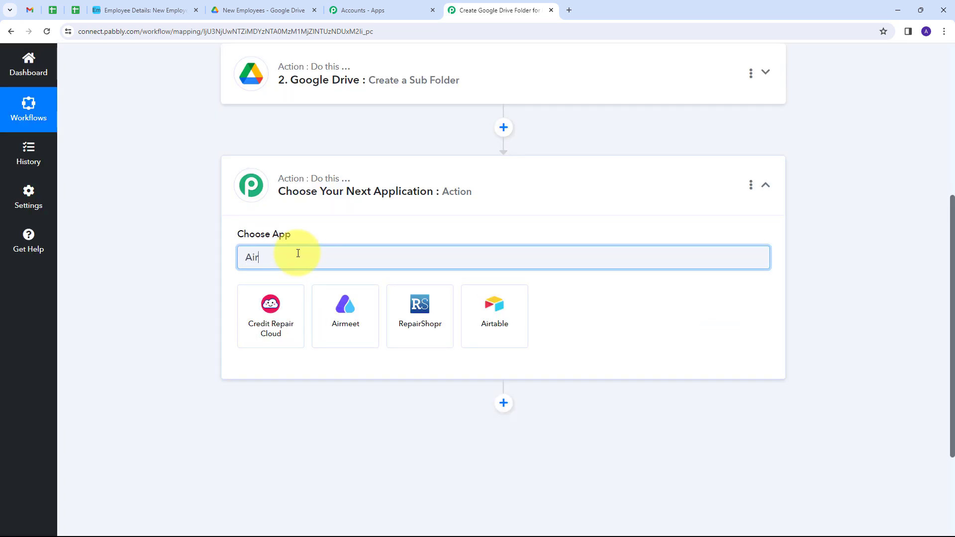
left_click(248, 298)
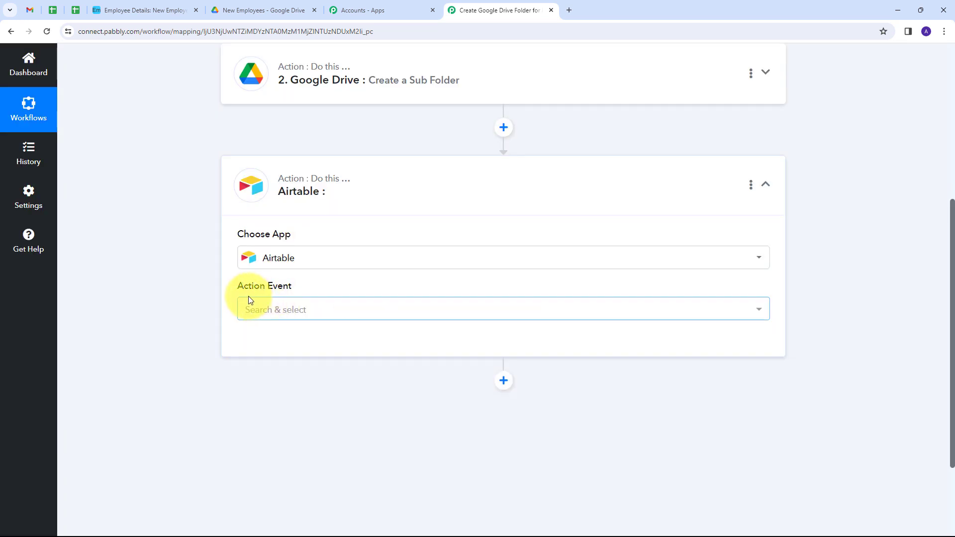
left_click(443, 309)
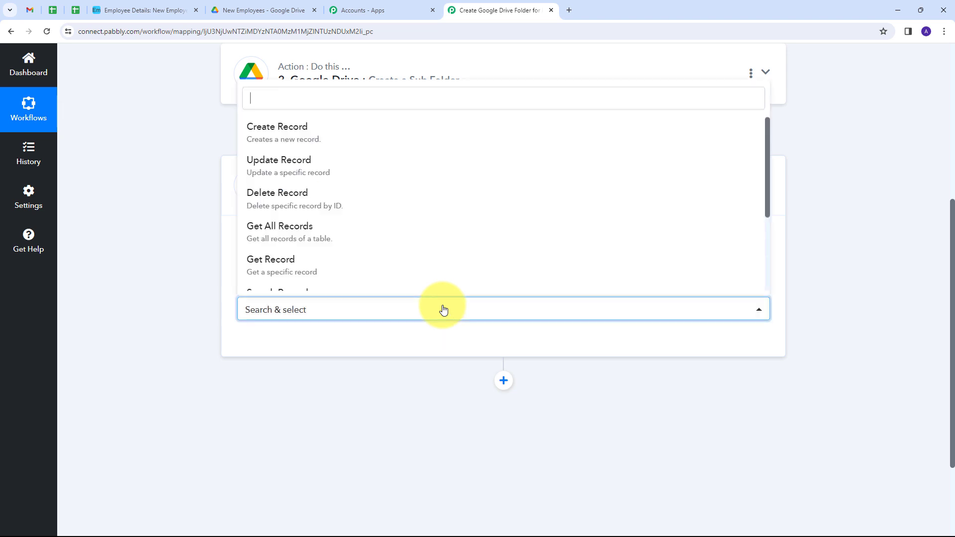
left_click(311, 169)
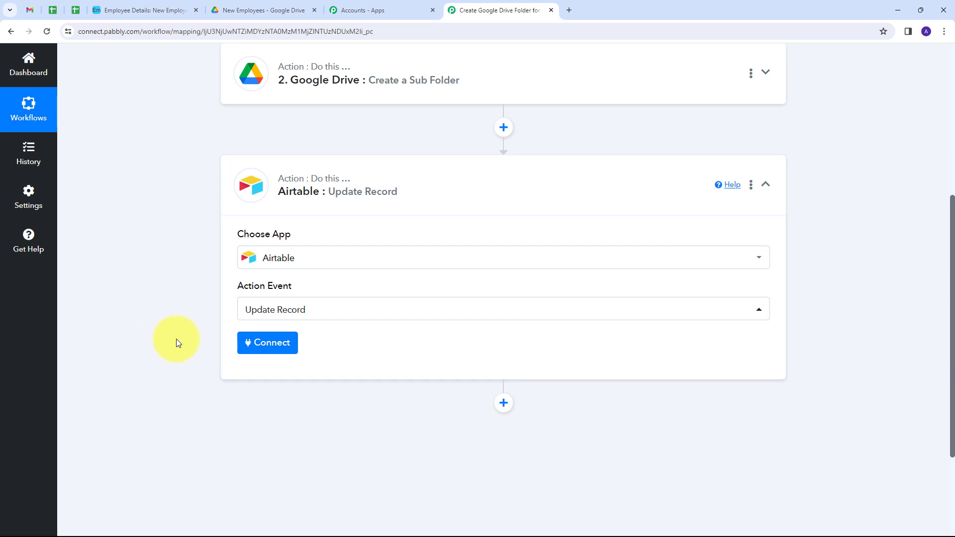
left_click(283, 349)
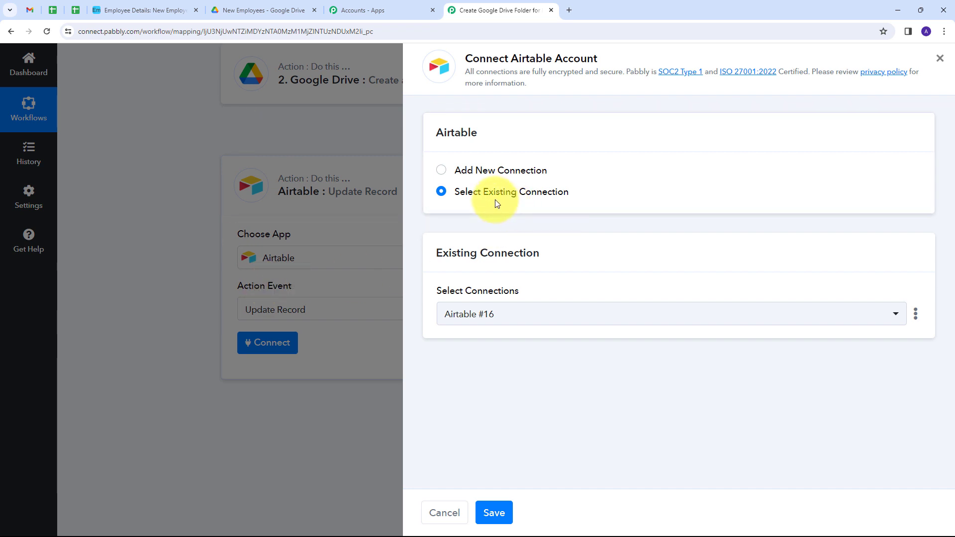
- Save the existing Airtable #16 connection for the Update Record step
left_click(497, 513)
scroll(507, 309, "down", 5)
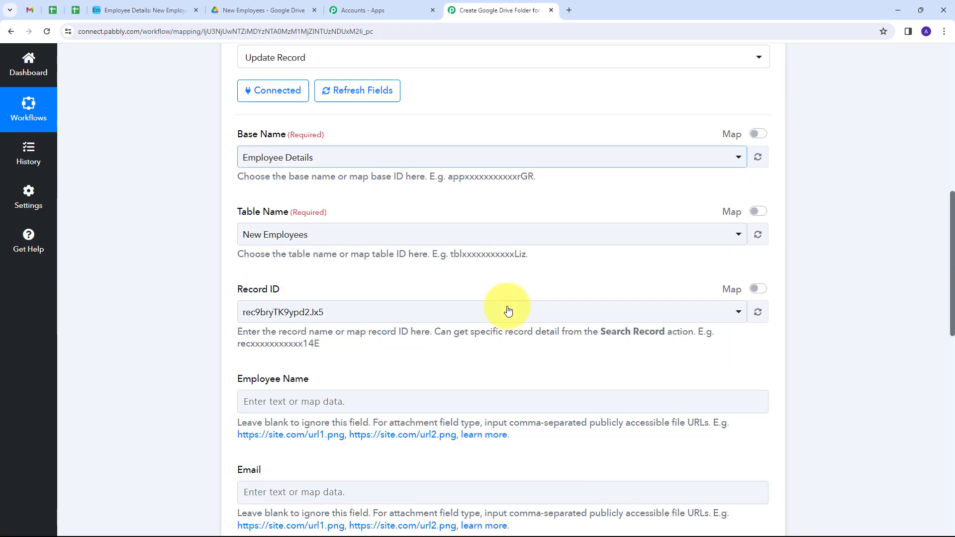
scroll(507, 306, "up", 4)
scroll(356, 291, "down", 1)
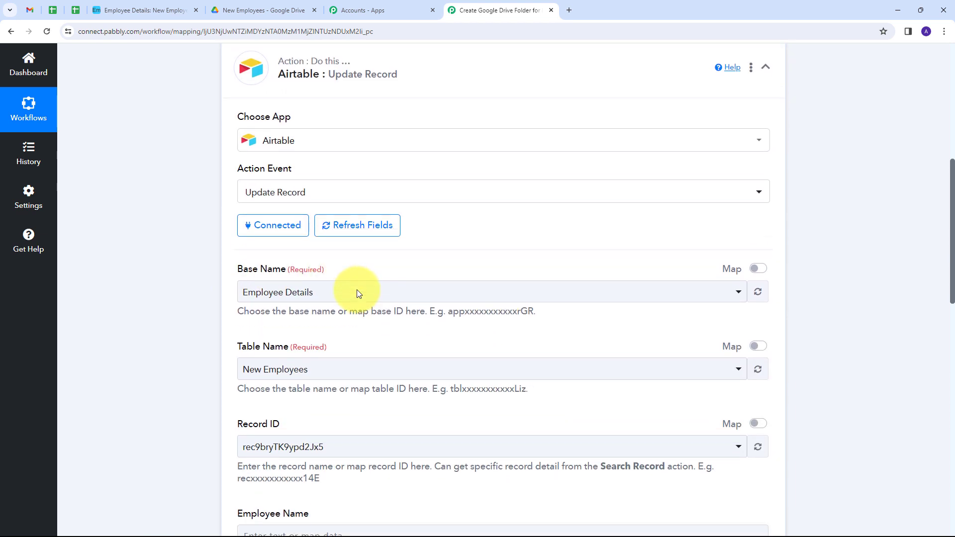
scroll(357, 292, "down", 4)
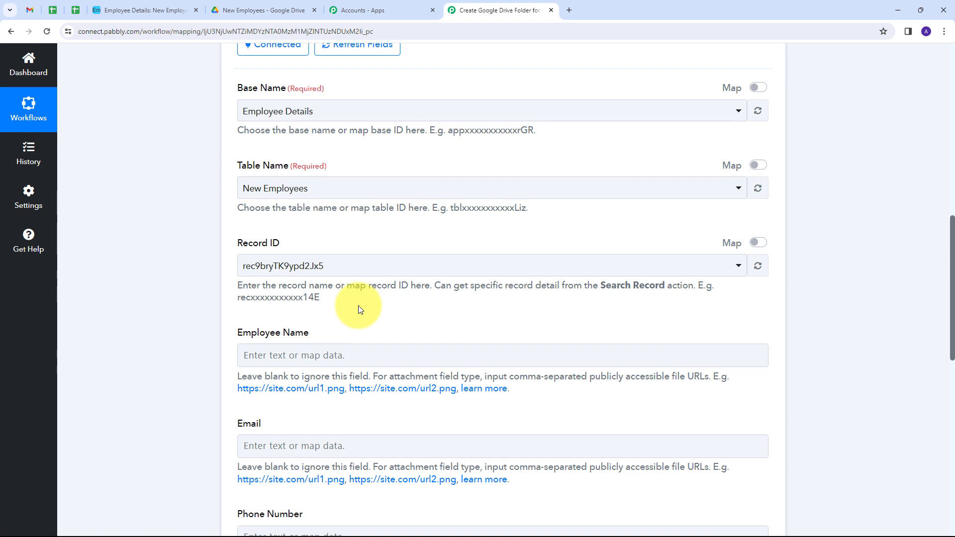
- Replace the fixed Record ID with the mapped Airtable New Record Id
left_click(759, 243)
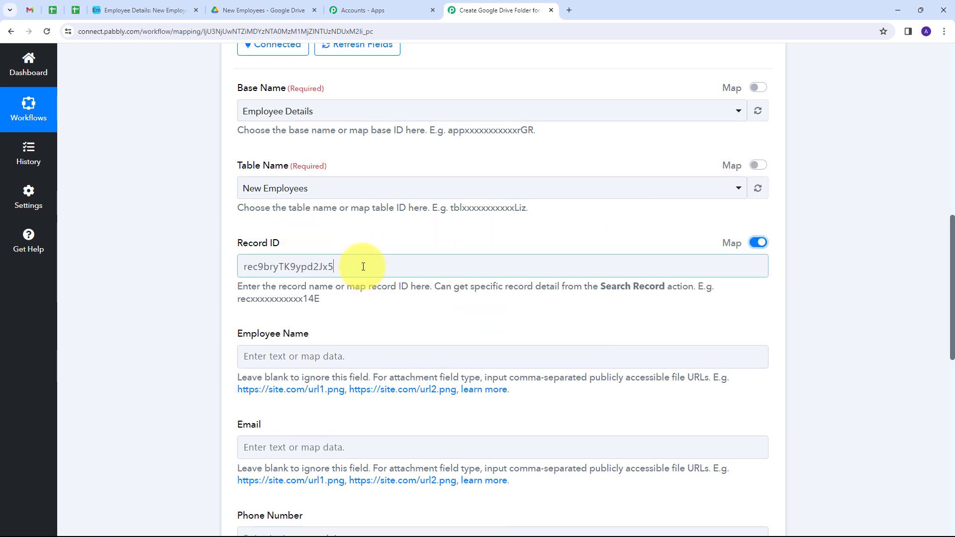
left_click_drag(367, 267, 164, 281)
key("BackSpace")
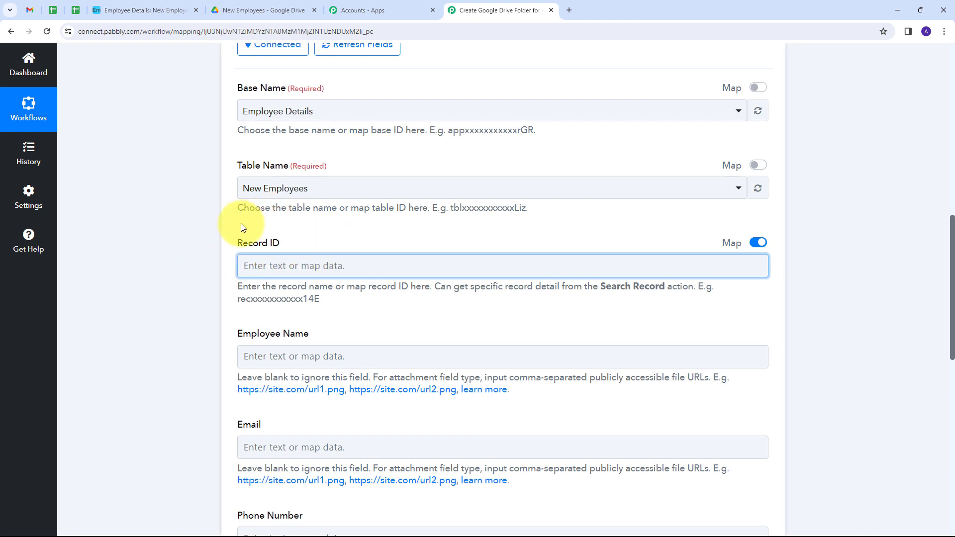
left_click(299, 268)
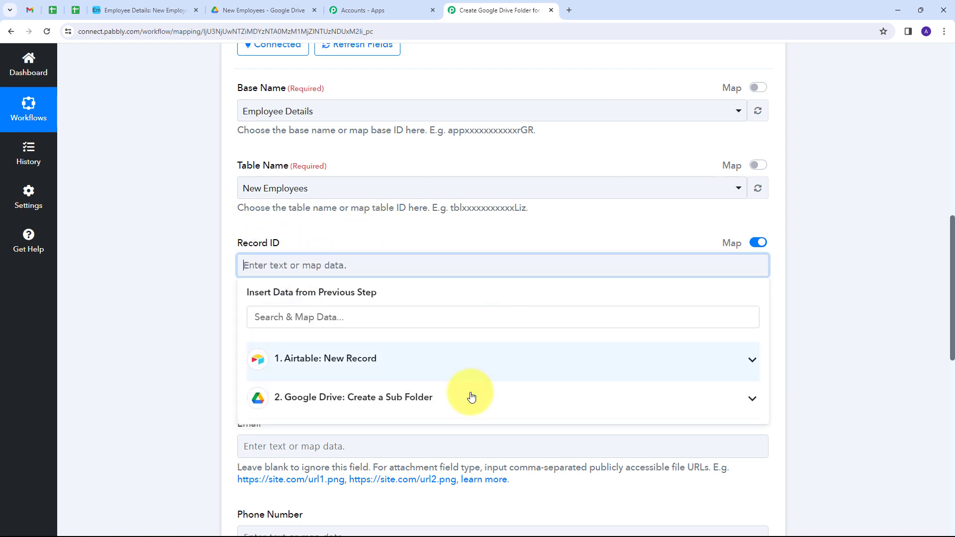
left_click(374, 364)
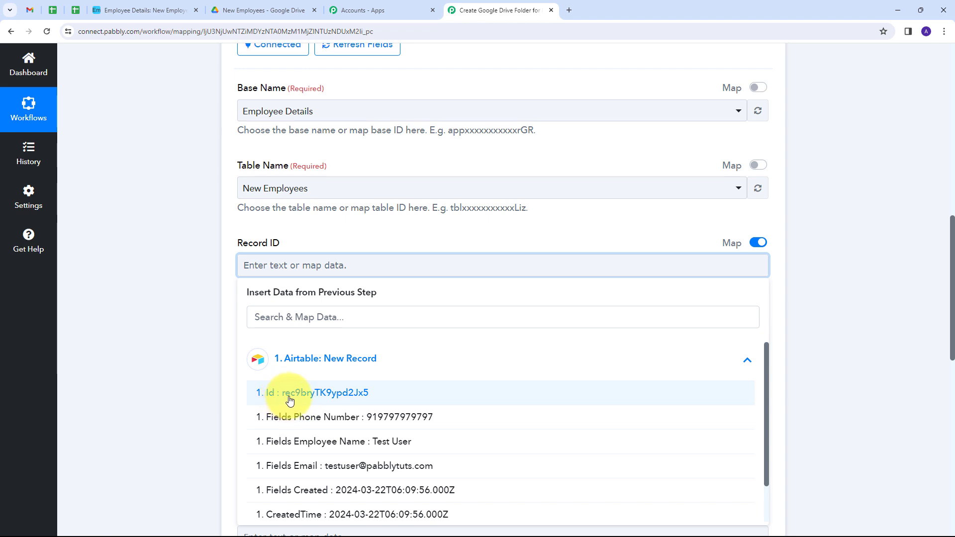
left_click(333, 398)
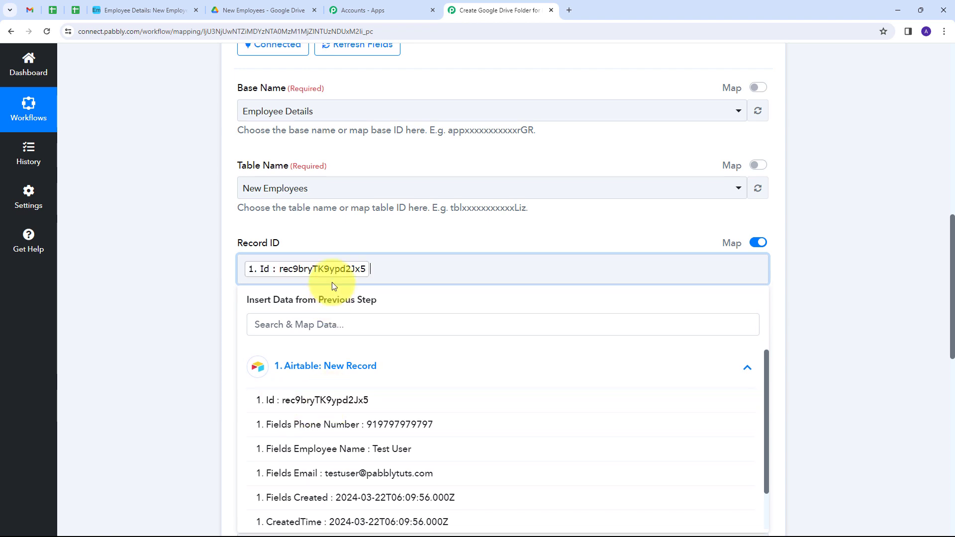
left_click(234, 252)
- Focus the Folder URL field and switch to the New Employees Drive folder
scroll(429, 199, "down", 5)
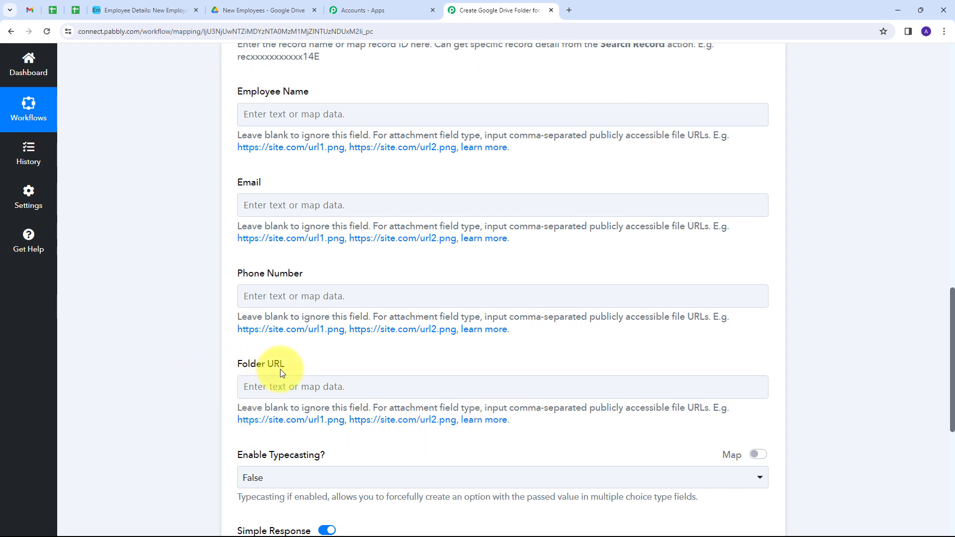
left_click(276, 386)
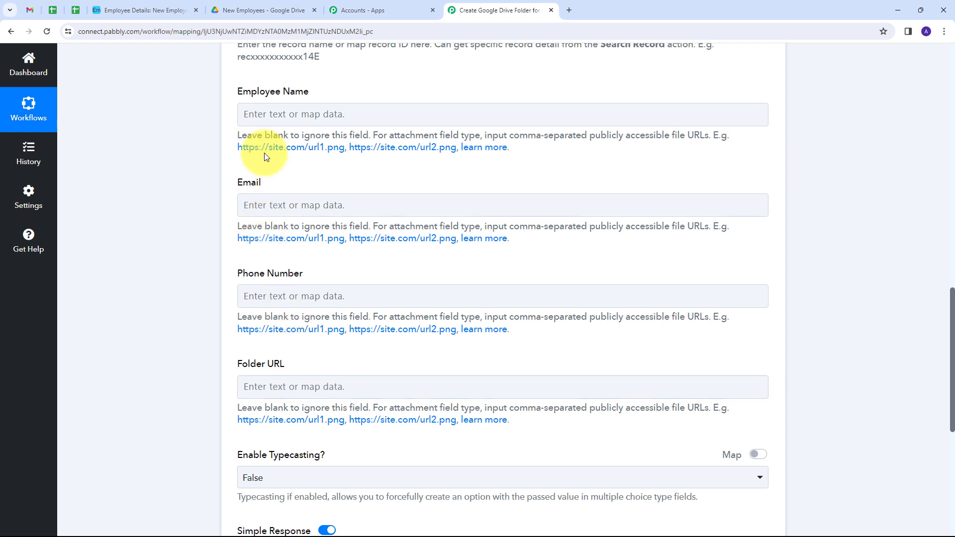
left_click(249, 12)
left_click(299, 31)
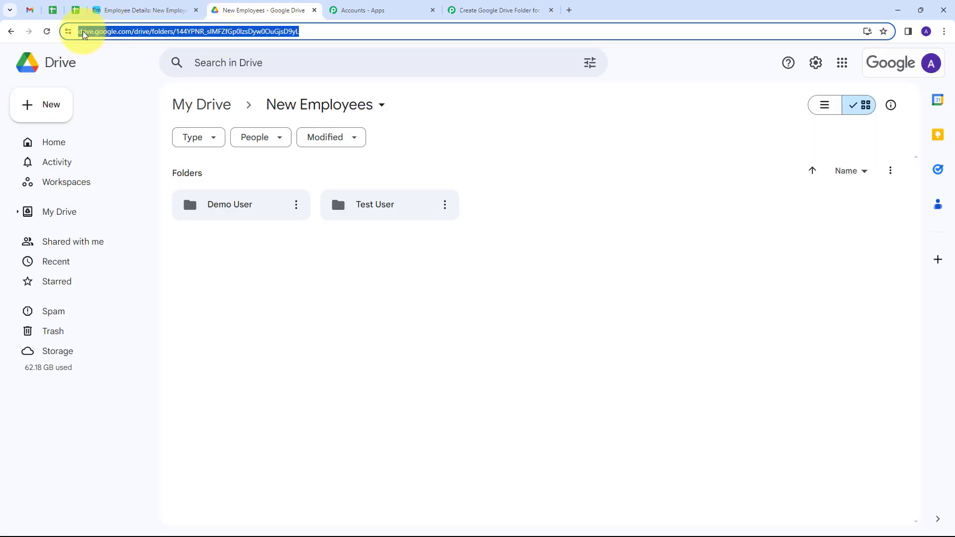
left_click(173, 32)
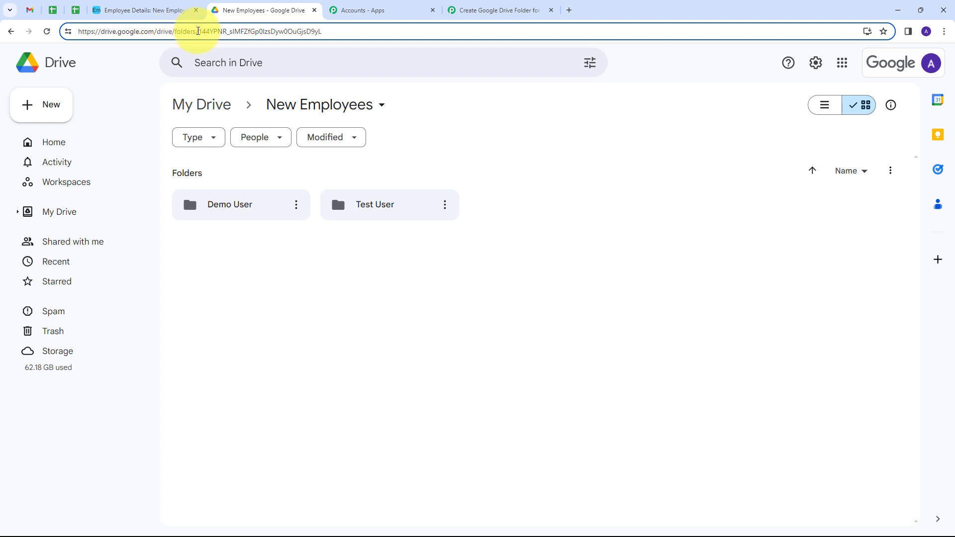
left_click_drag(192, 31, 77, 32)
key("ctrl+c")
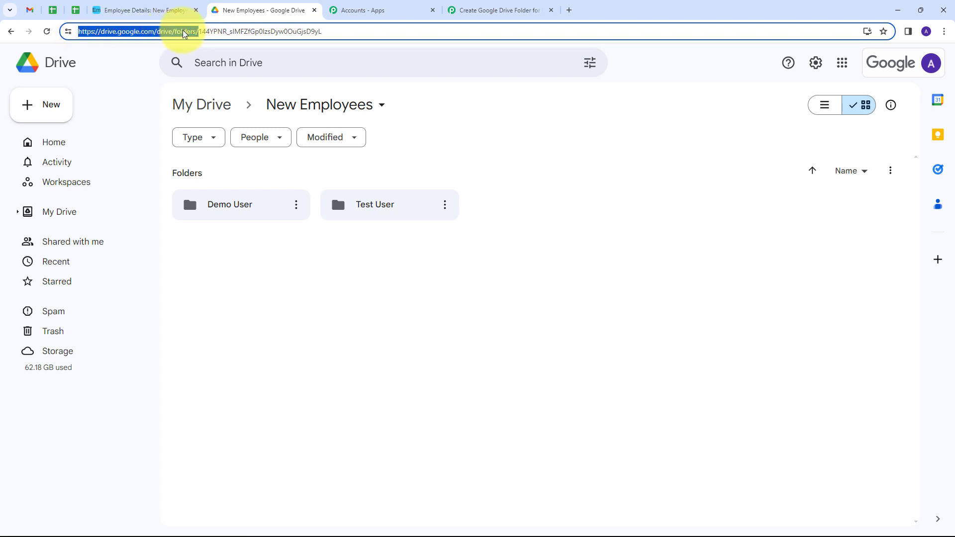
left_click(503, 11)
scroll(419, 222, "down", 3)
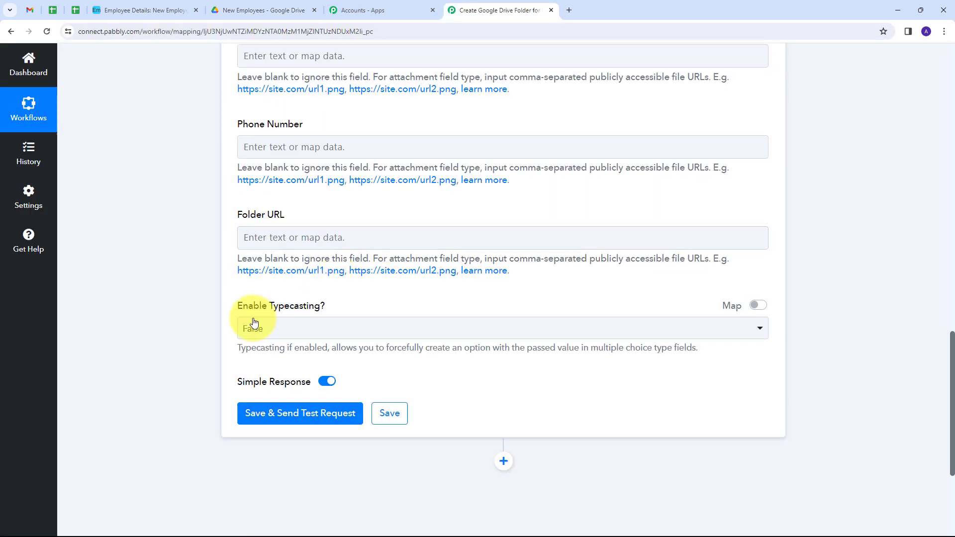
- Set Folder URL to the pasted Drive prefix followed by the Create a Sub Folder Id
left_click(269, 238)
key("ctrl+v")
left_click(368, 219)
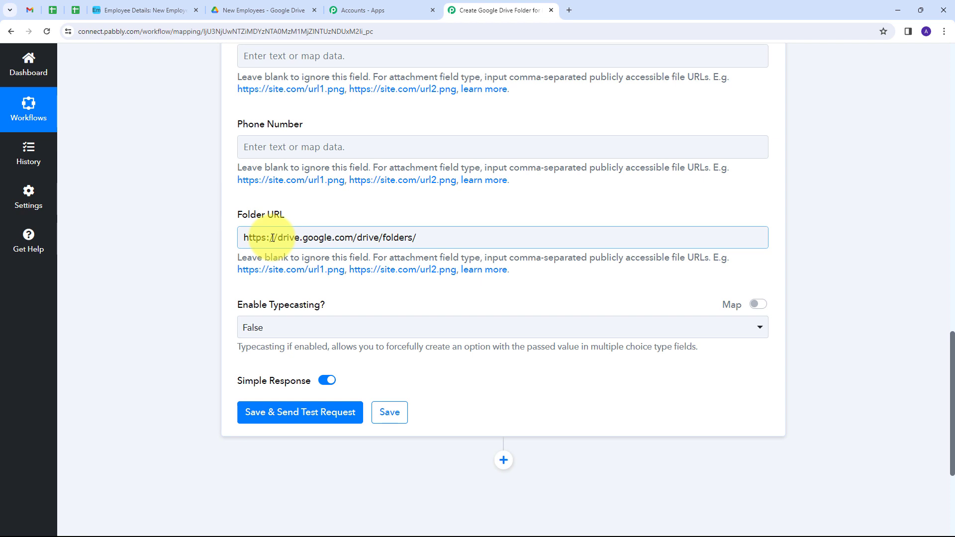
scroll(273, 237, "up", 1)
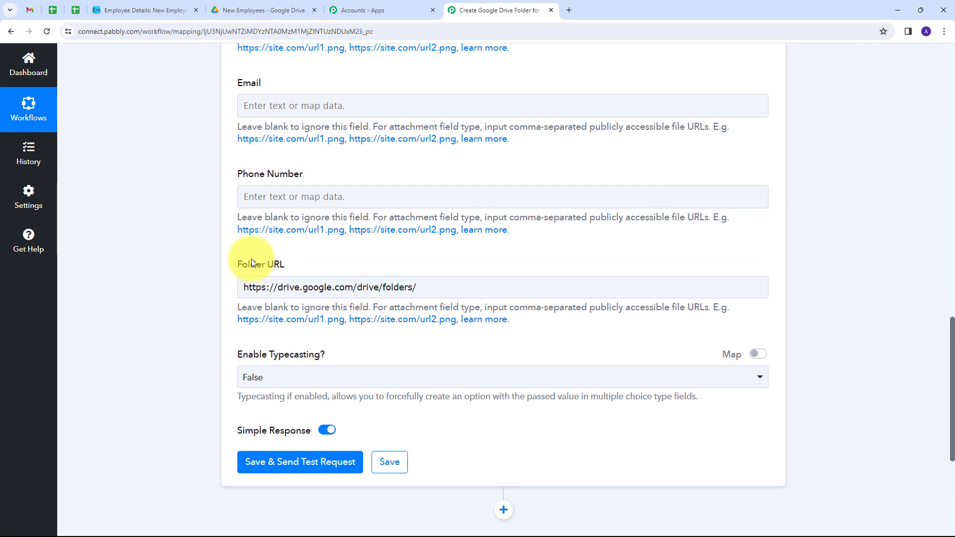
left_click(439, 288)
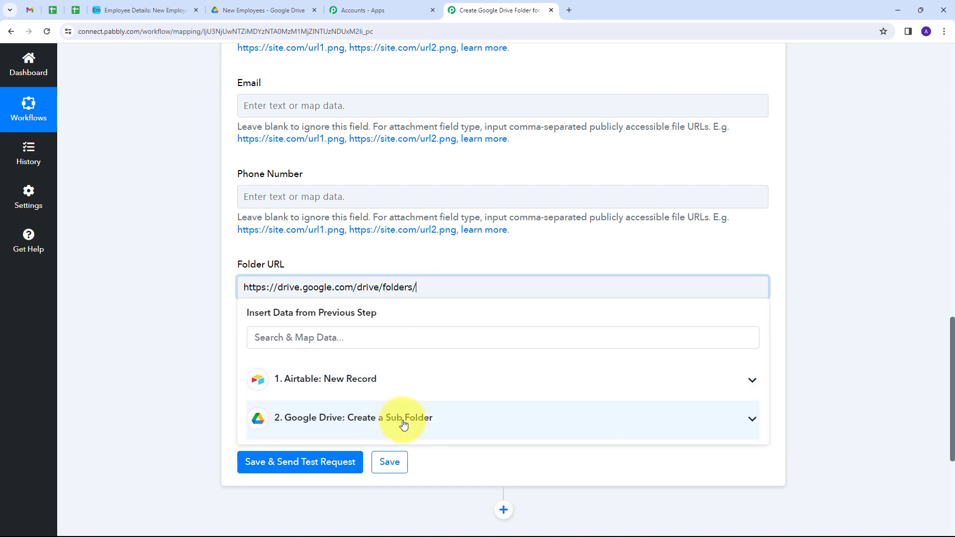
left_click(438, 420)
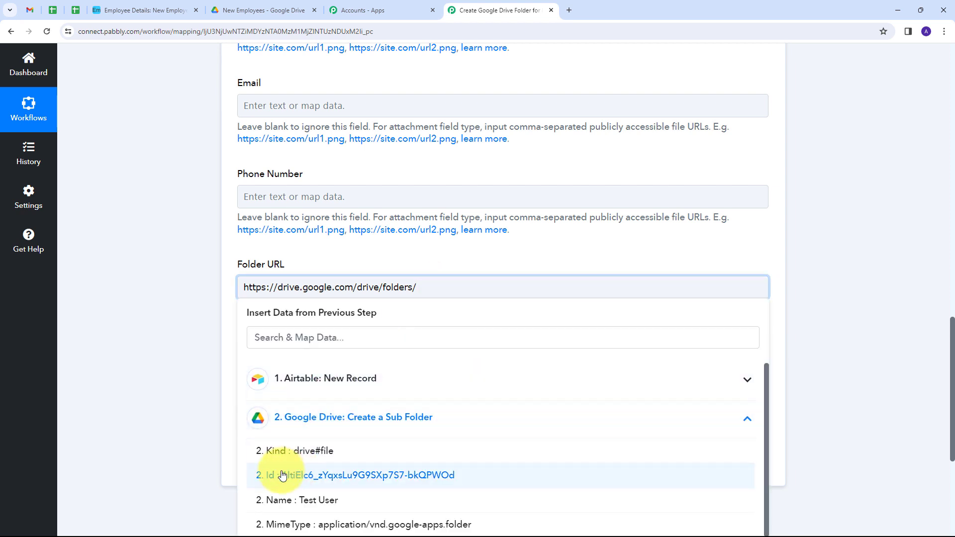
left_click(364, 477)
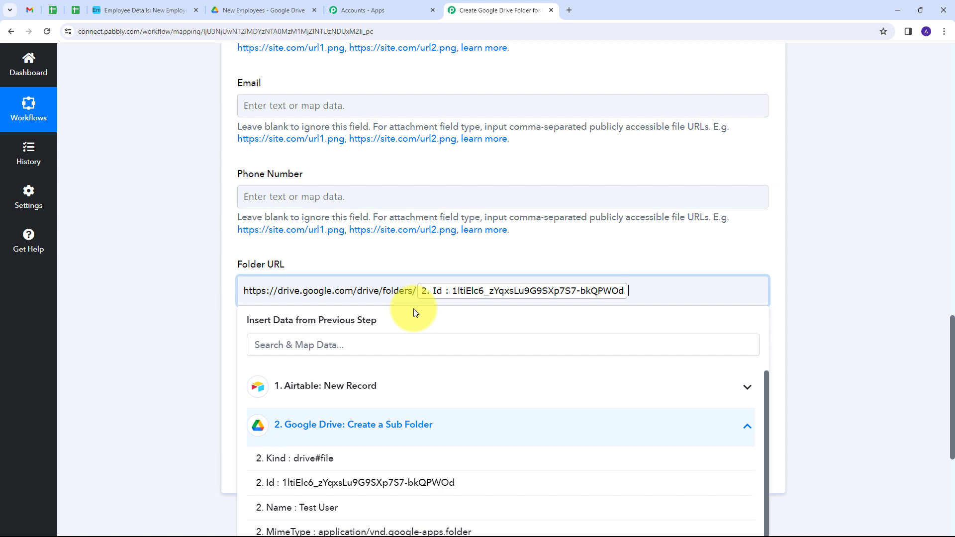
left_click(428, 263)
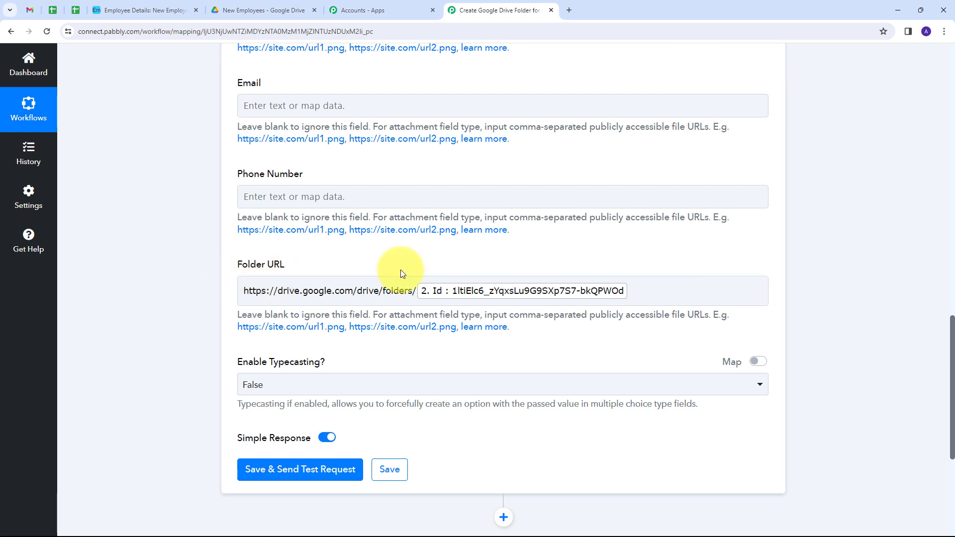
- Save the Update Record step and send a successful test request
scroll(375, 237, "down", 2)
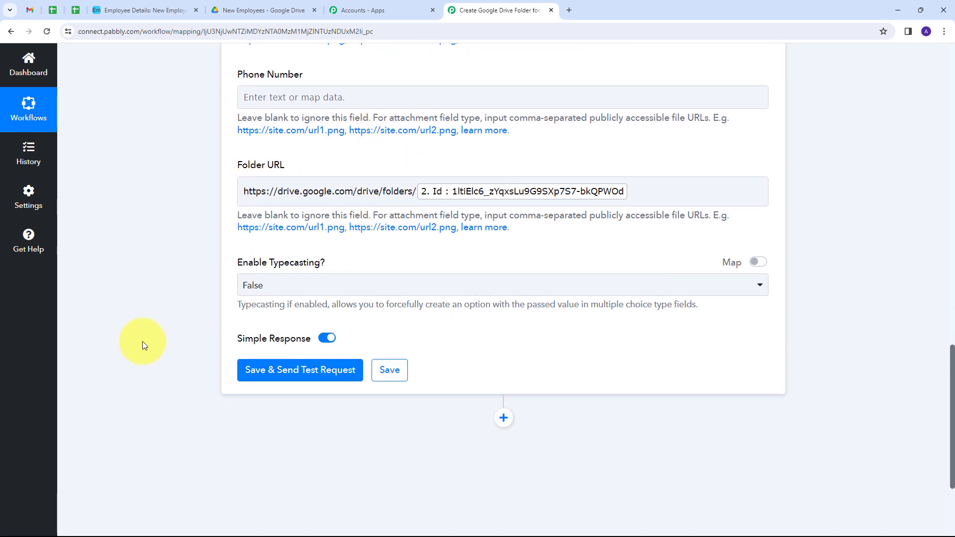
left_click(286, 377)
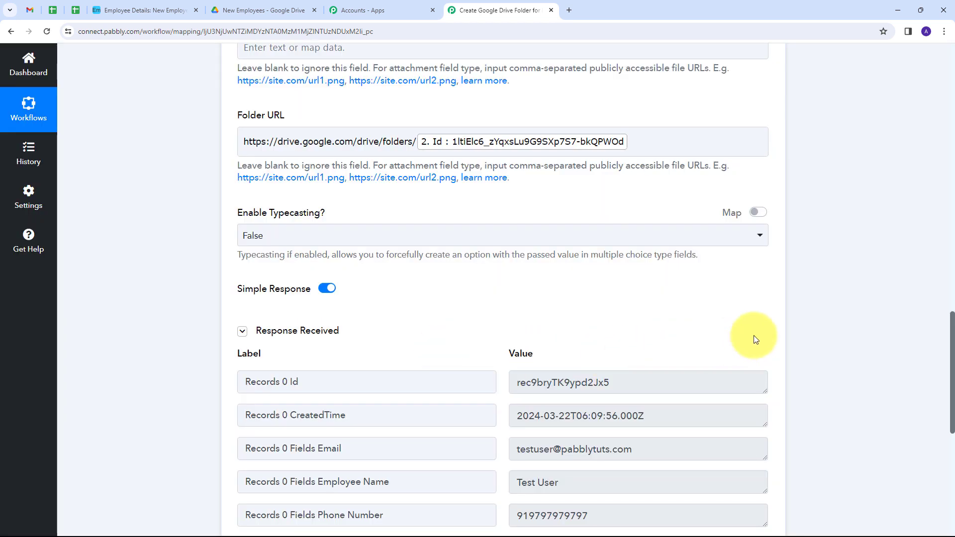
scroll(840, 319, "down", 2)
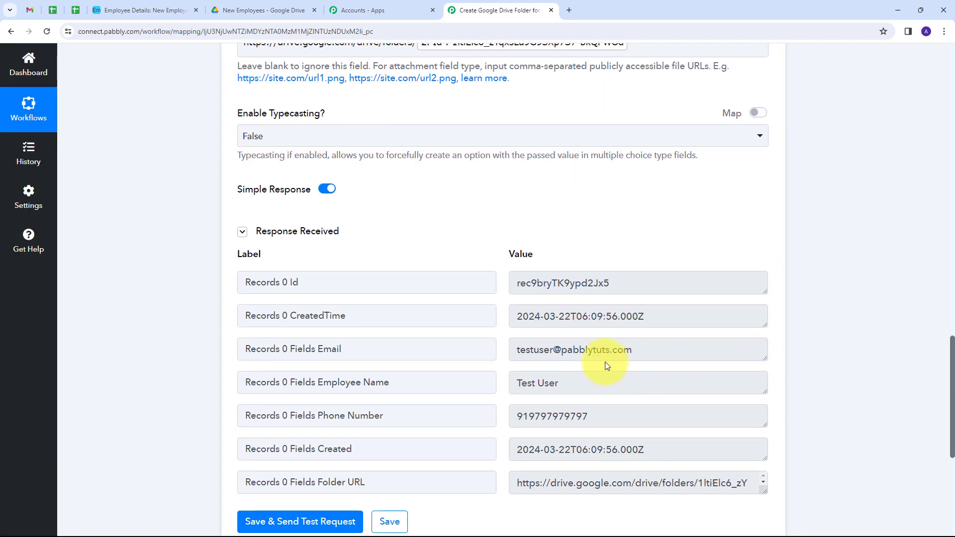
scroll(605, 365, "down", 1)
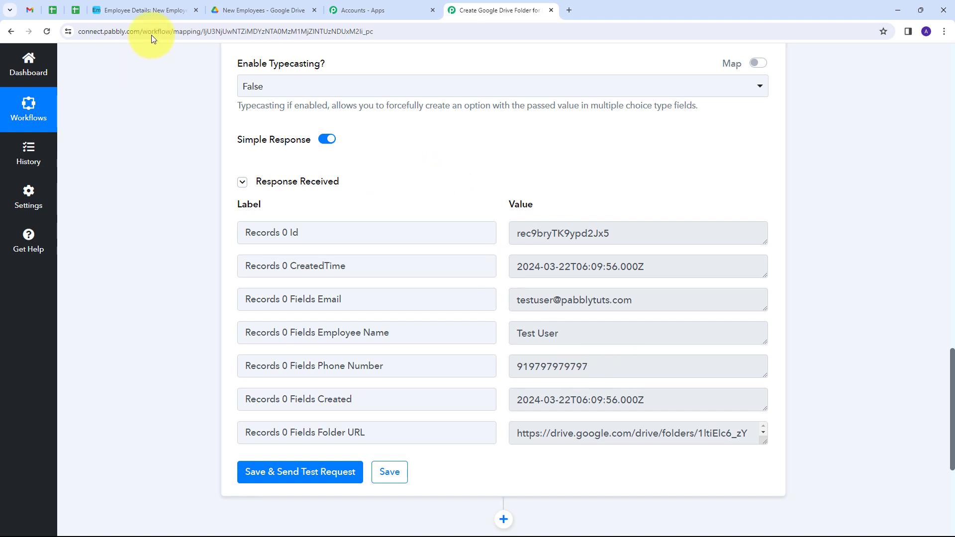
left_click(157, 11)
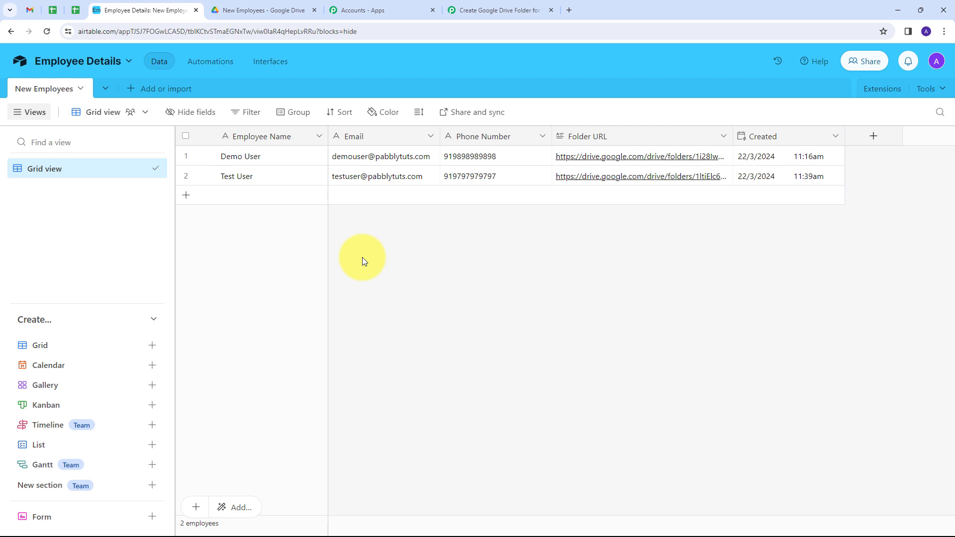
- Check the Test User record's Folder URL in Airtable, then return to the Pabbly workflow
left_click(490, 10)
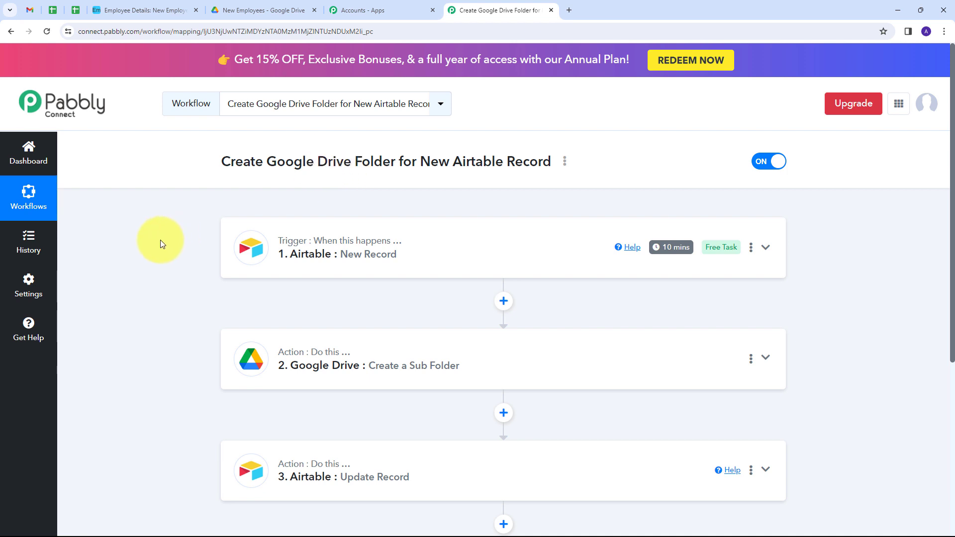
scroll(161, 240, "down", 2)
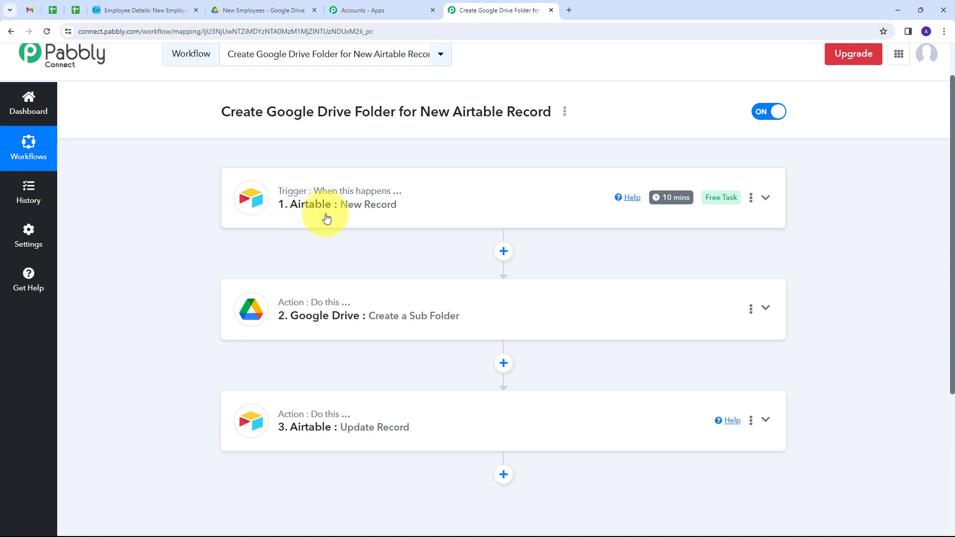
scroll(214, 204, "down", 1)
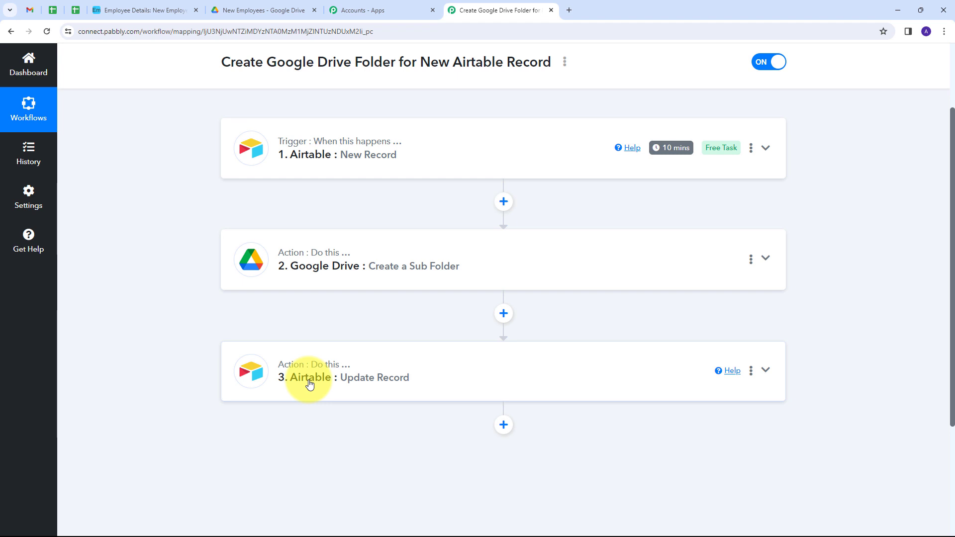
scroll(228, 309, "up", 2)
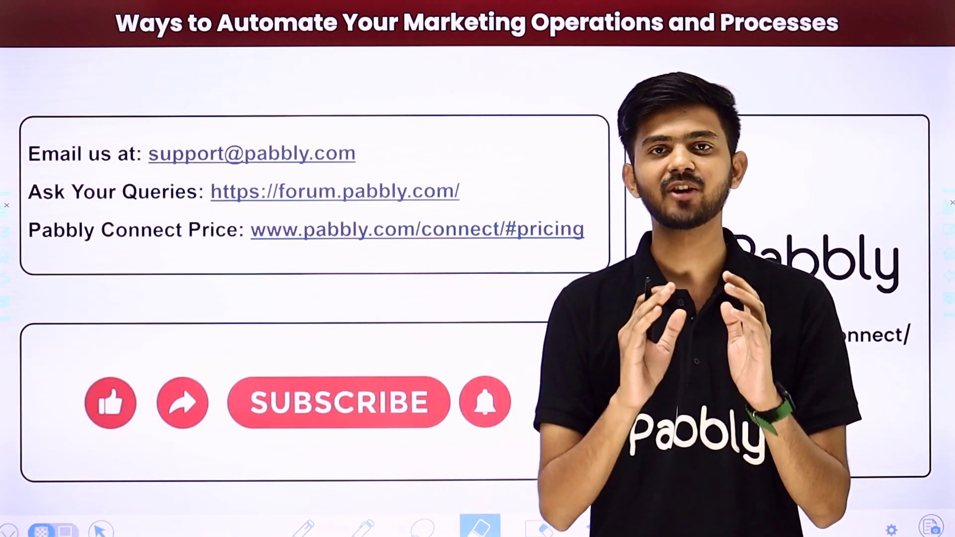
- Draw a red pen stroke beside the support email address on the slide
left_click_drag(383, 156, 458, 99)
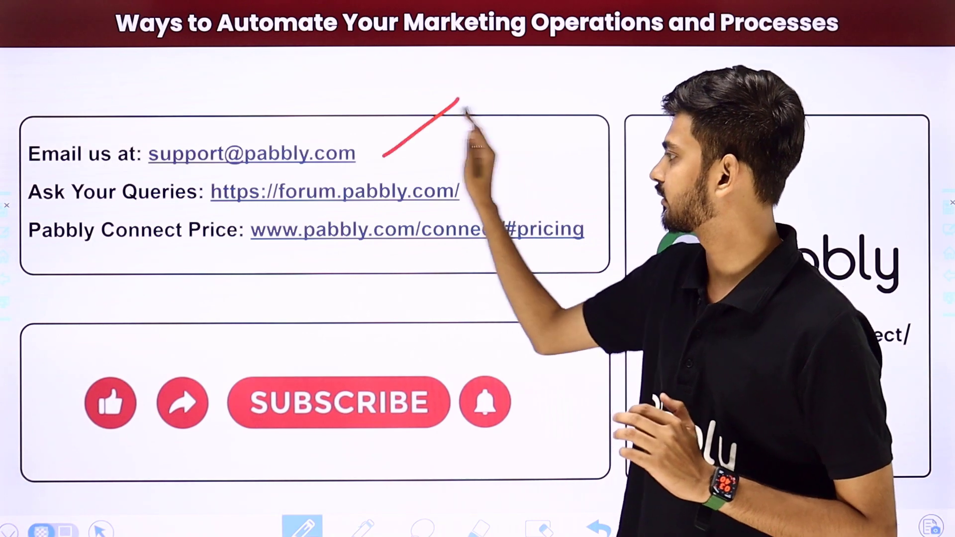